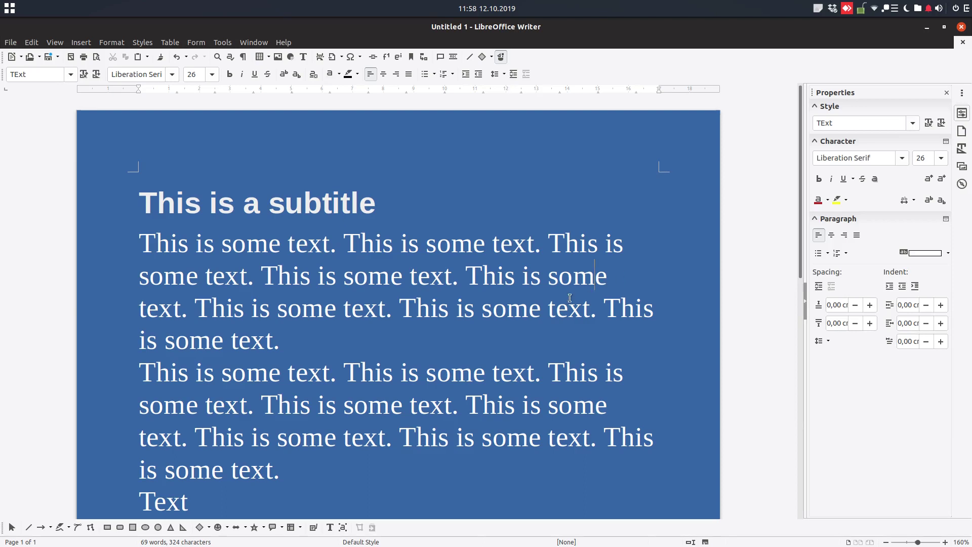
- Place the caret in the first paragraph, collapsing and reopening the sidebar properties panel
click(553, 343)
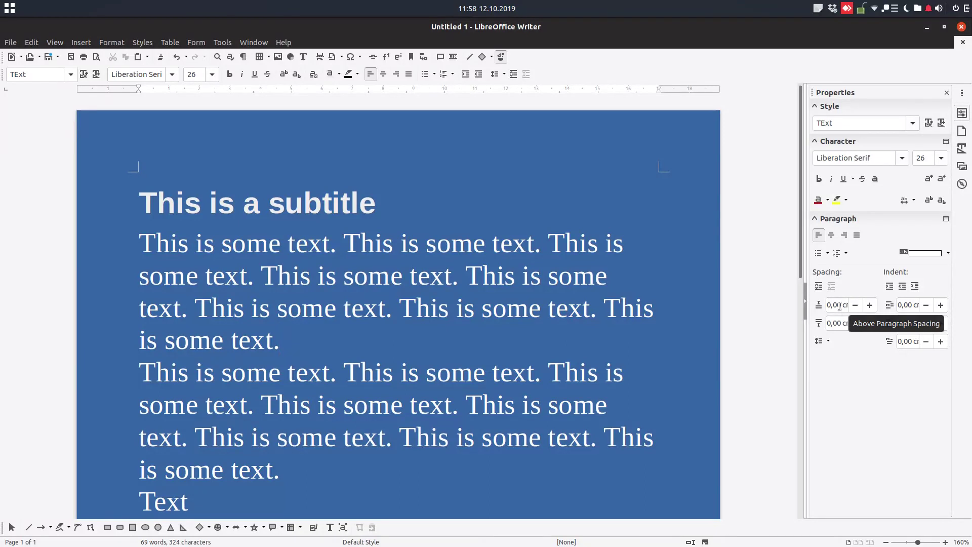
click(947, 92)
click(961, 113)
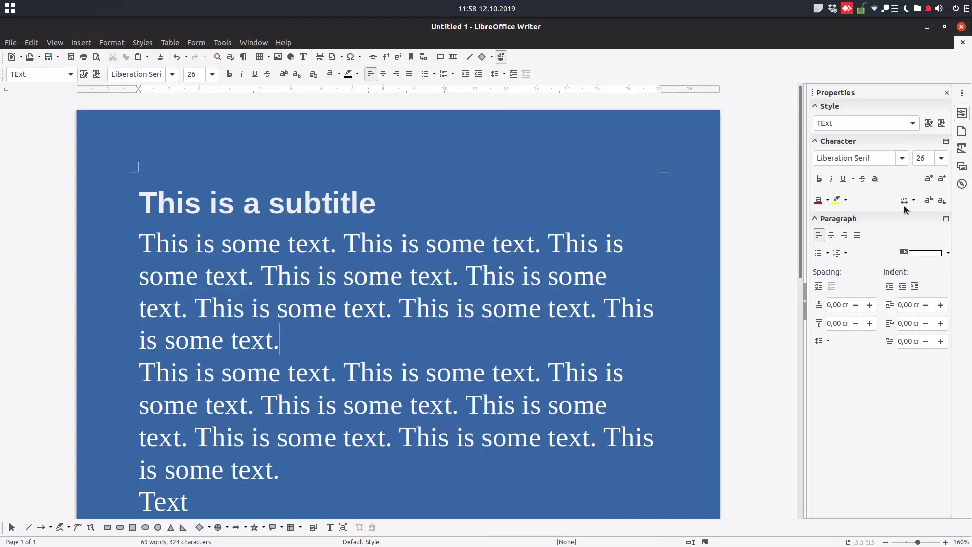
click(457, 311)
- Select all text and set Above and Below paragraph spacing to 0,10 cm in the Paragraph dialog
key(ctrl+a)
right_click(456, 311)
mouse_move(513, 419)
click(592, 419)
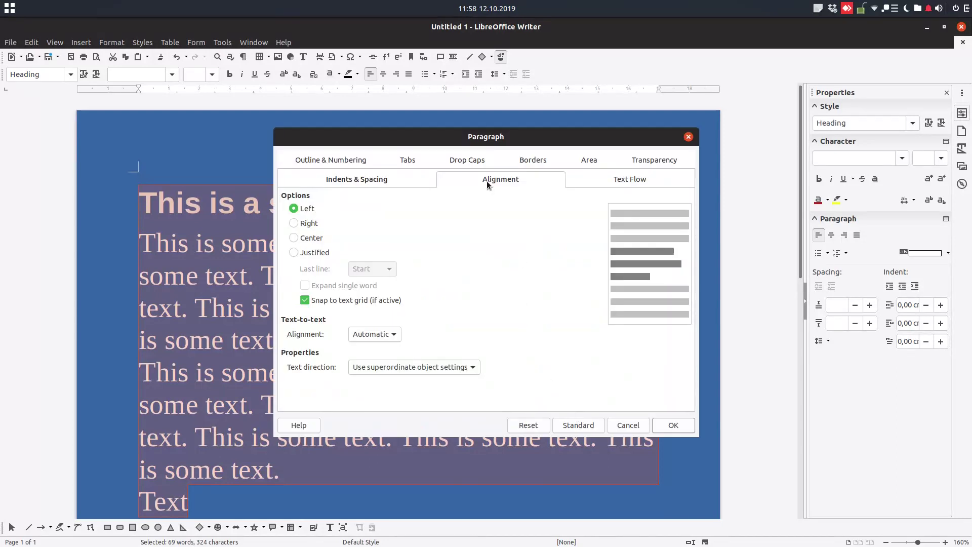
click(381, 178)
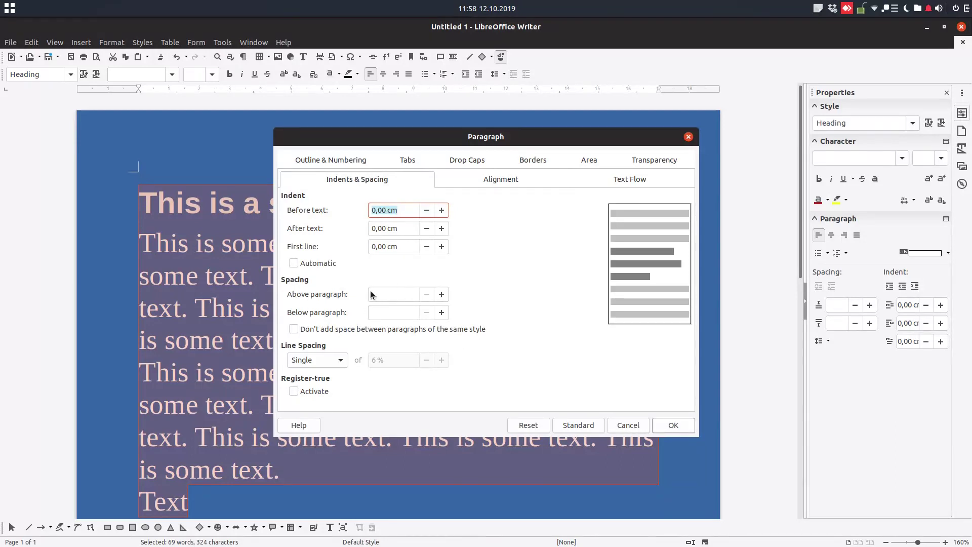
click(441, 294)
click(441, 312)
click(658, 428)
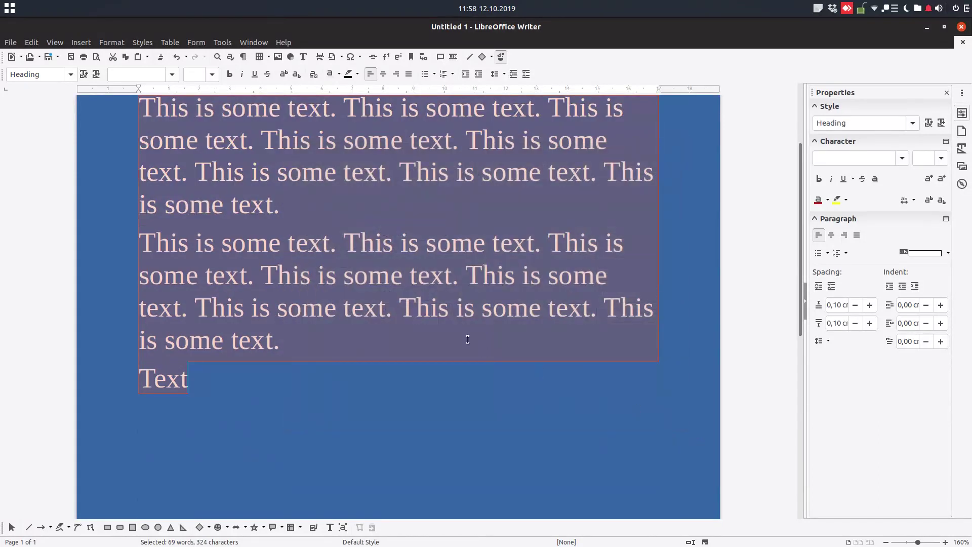
- Copy the second body paragraph and paste it over the word 'Text' as a third paragraph
click(457, 334)
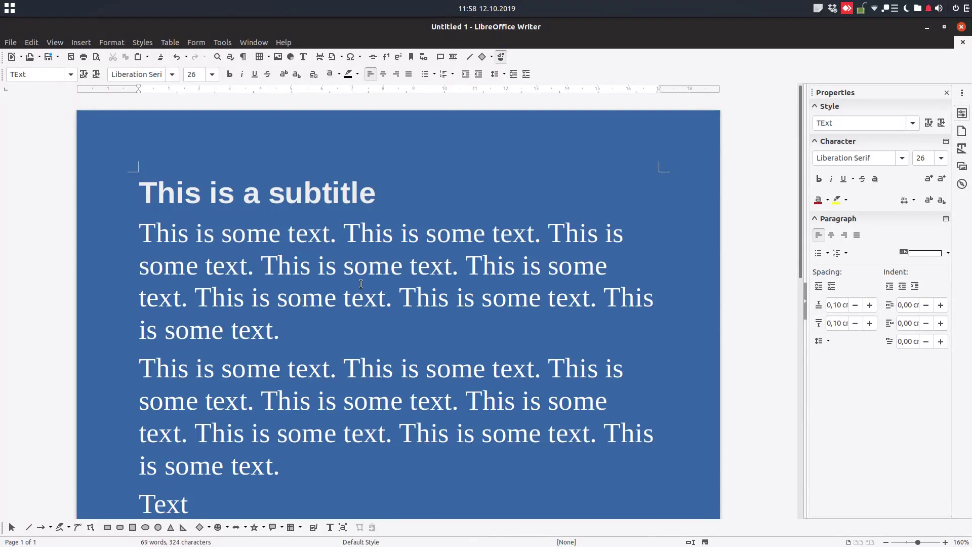
scroll(379, 281, down, 1)
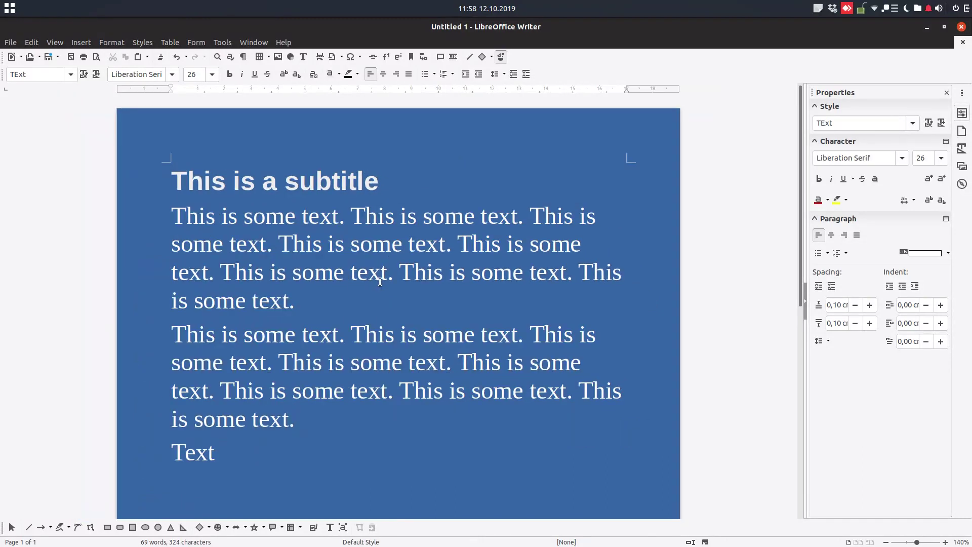
click(233, 449)
drag(299, 418, 167, 327)
key(ctrl+c)
drag(226, 445, 161, 439)
key(ctrl+v)
scroll(336, 405, up, 3)
scroll(377, 366, down, 1)
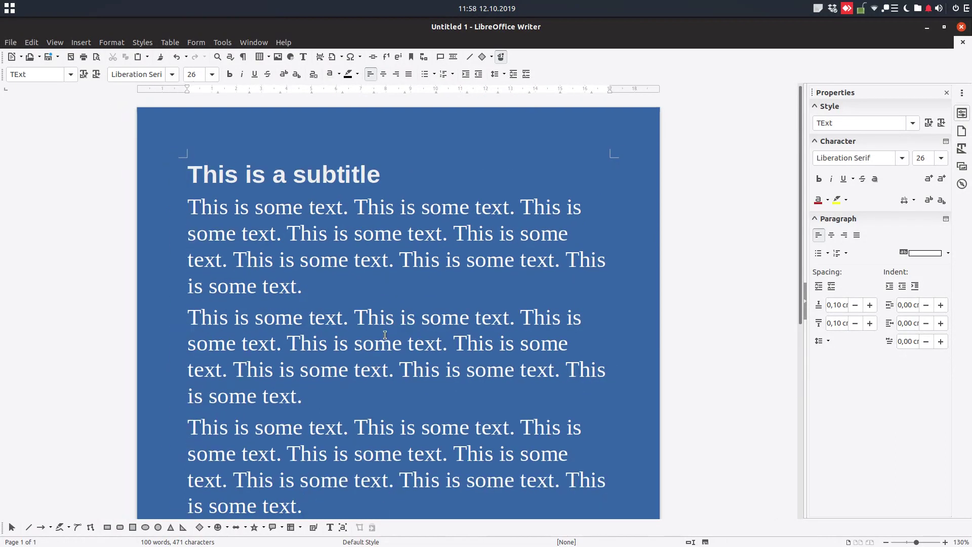
scroll(363, 328, down, 1)
drag(318, 472, 190, 172)
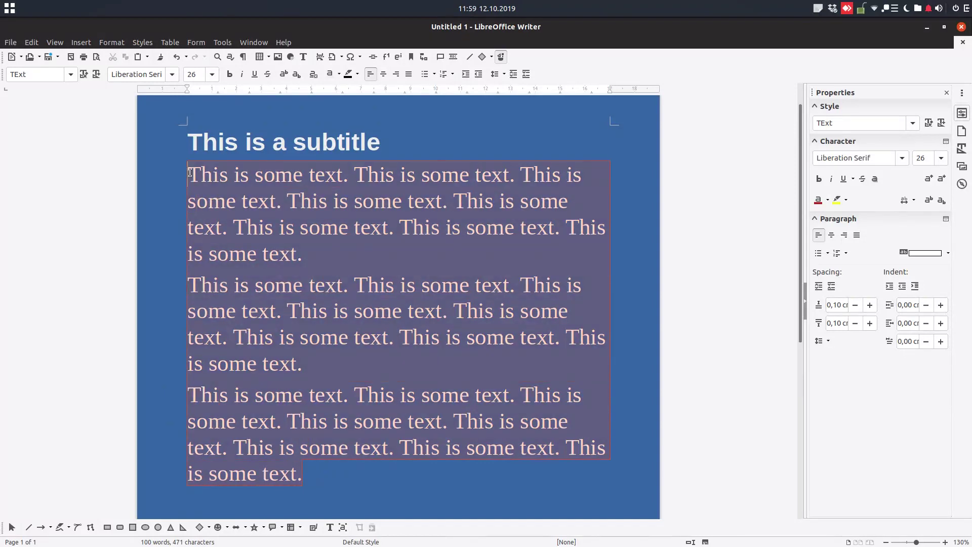
- Apply a black highlight to the three body paragraphs, then select the subtitle line
click(357, 73)
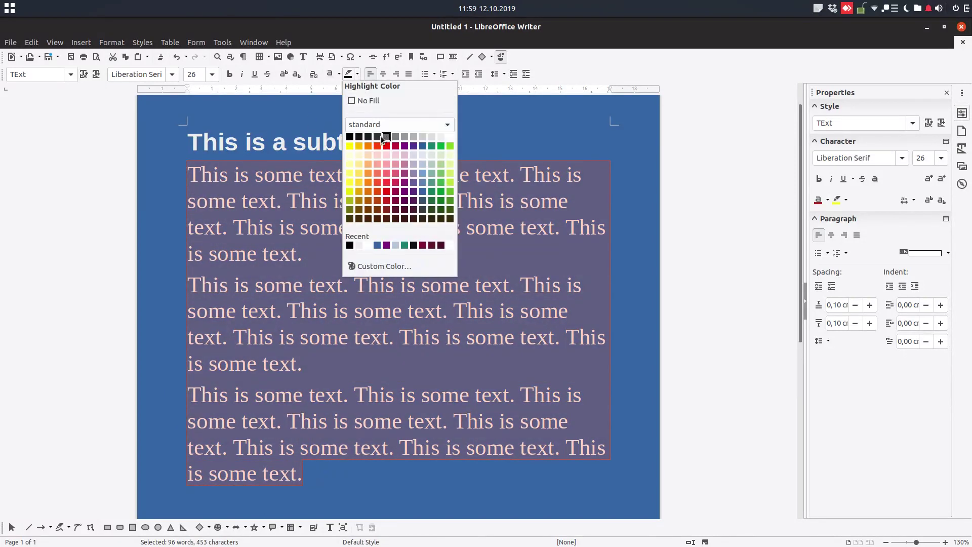
click(359, 137)
click(343, 174)
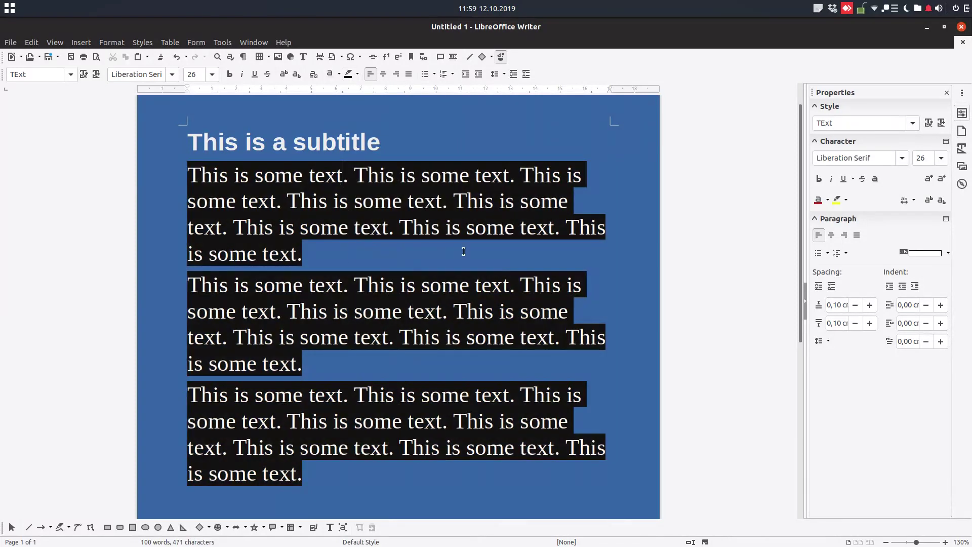
key(ctrl+a)
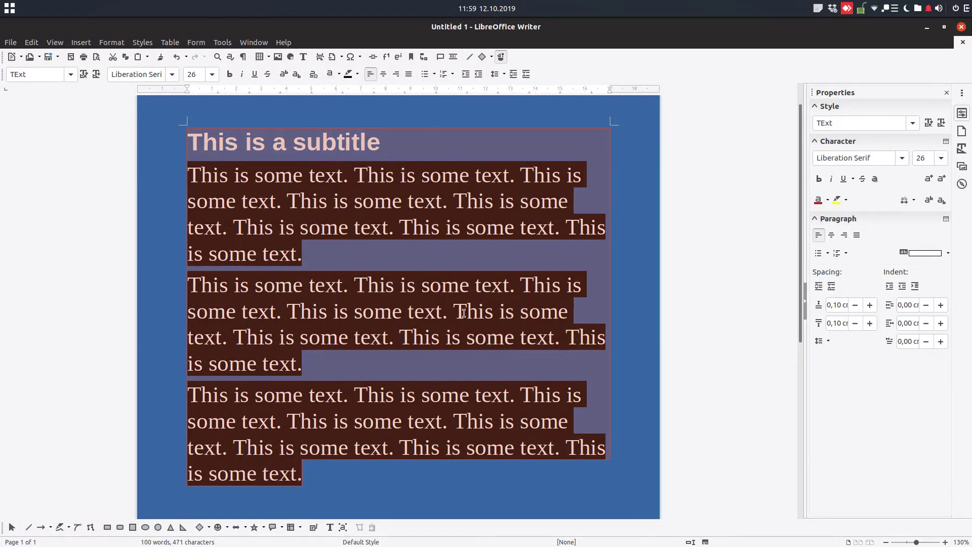
drag(374, 141, 133, 136)
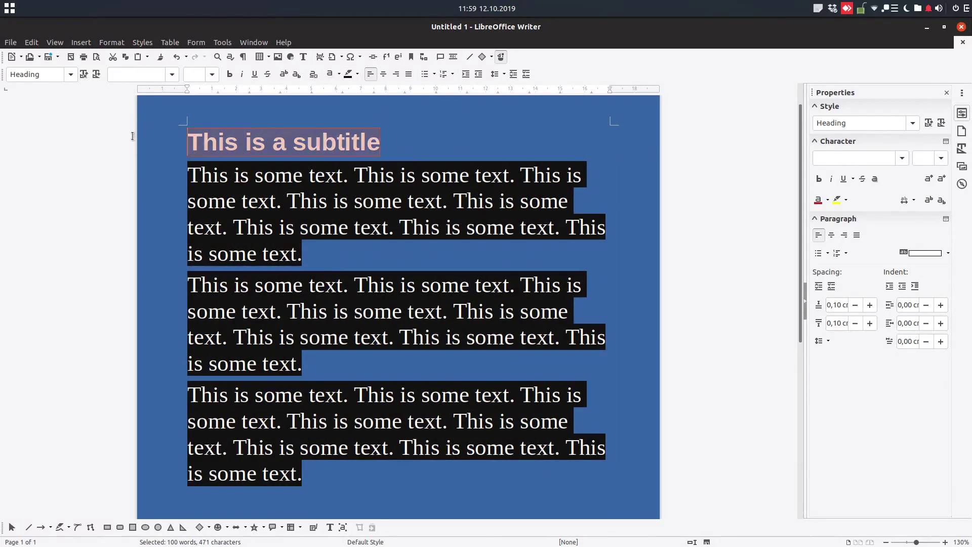
- Highlight the subtitle black and reset all paragraph spacing above and below to 0,00 cm
click(349, 77)
click(363, 176)
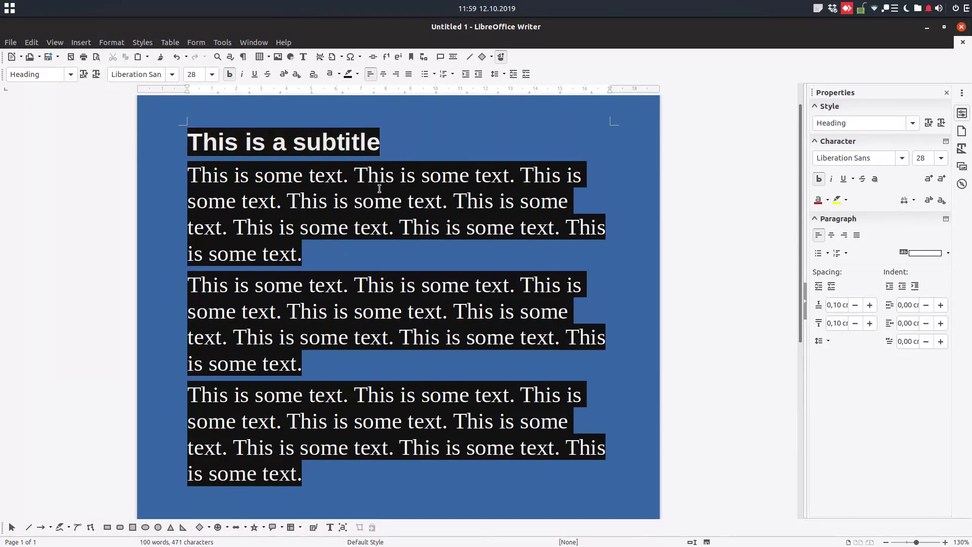
key(ctrl+a)
click(854, 323)
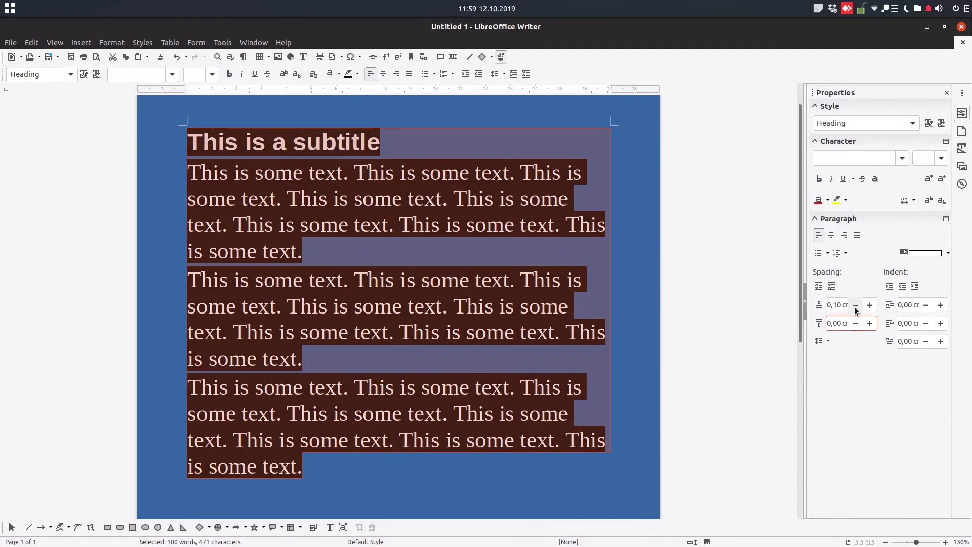
click(854, 304)
click(522, 302)
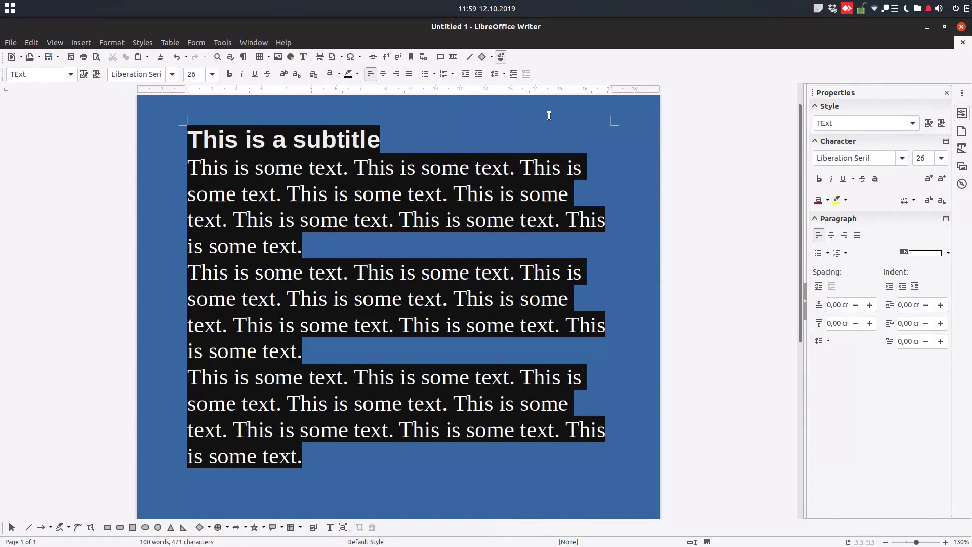
- Select the three body paragraphs and add 0,10 cm spacing above them
key(ctrl+a)
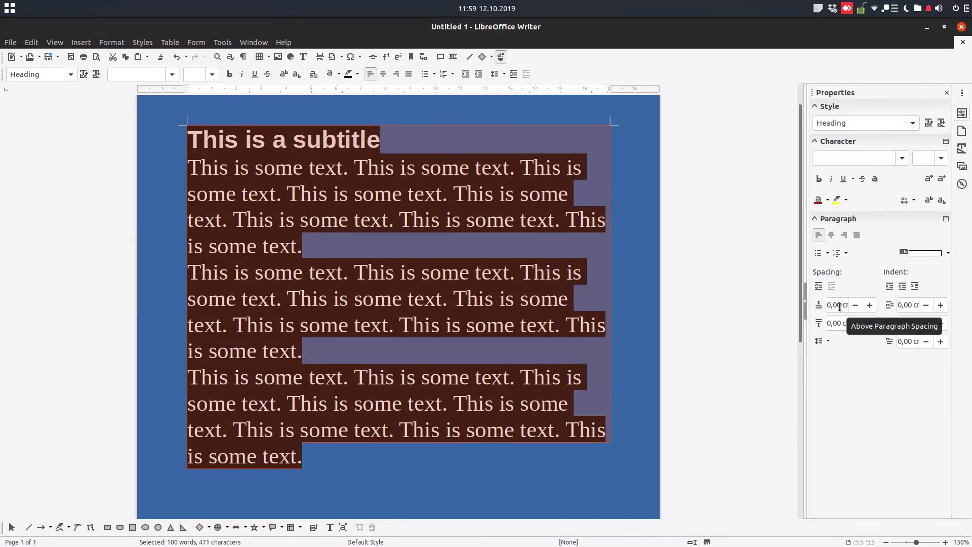
drag(390, 452, 162, 171)
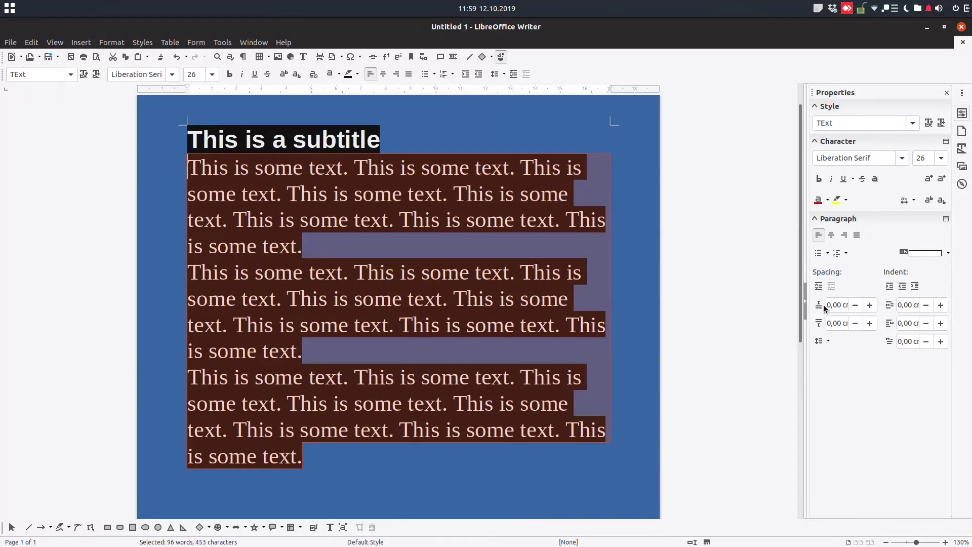
click(870, 305)
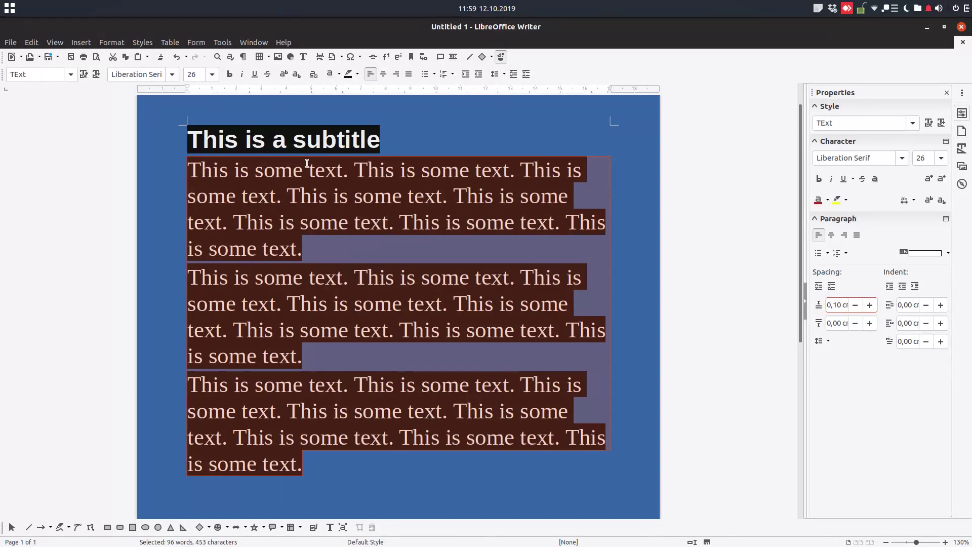
- Adjust the body paragraphs' spacing above to 0,20 cm with the sidebar +/− buttons
click(869, 304)
click(869, 304)
click(869, 305)
click(870, 304)
click(869, 305)
click(869, 305)
click(869, 305)
click(869, 305)
click(870, 305)
click(870, 304)
click(869, 305)
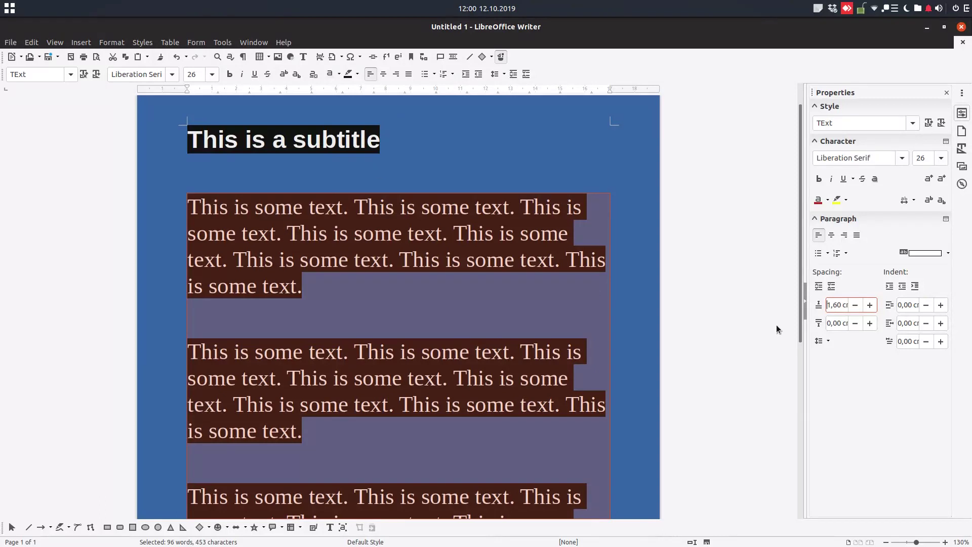
click(855, 305)
click(856, 305)
click(855, 305)
click(856, 306)
click(855, 306)
click(855, 305)
click(855, 305)
click(855, 305)
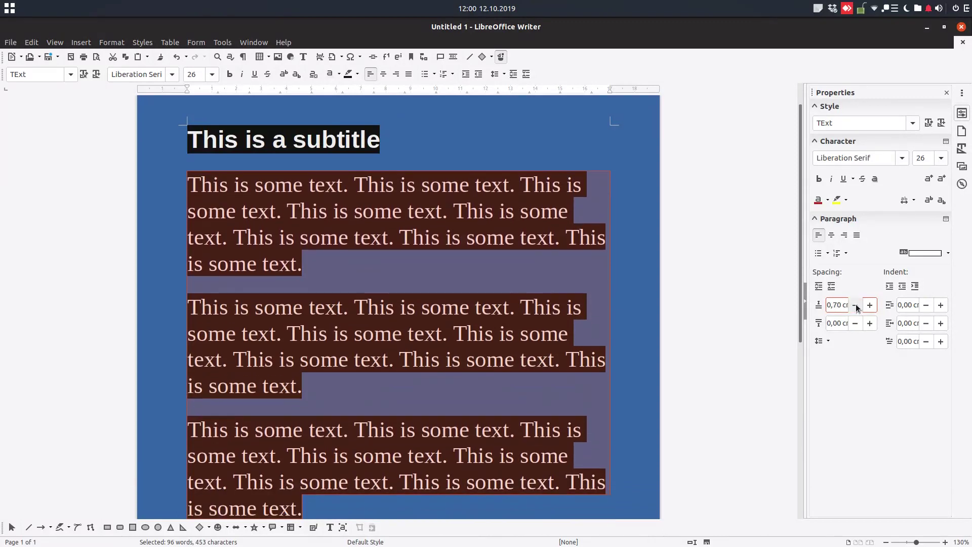
click(855, 306)
click(856, 305)
click(856, 305)
click(855, 305)
click(855, 305)
click(855, 305)
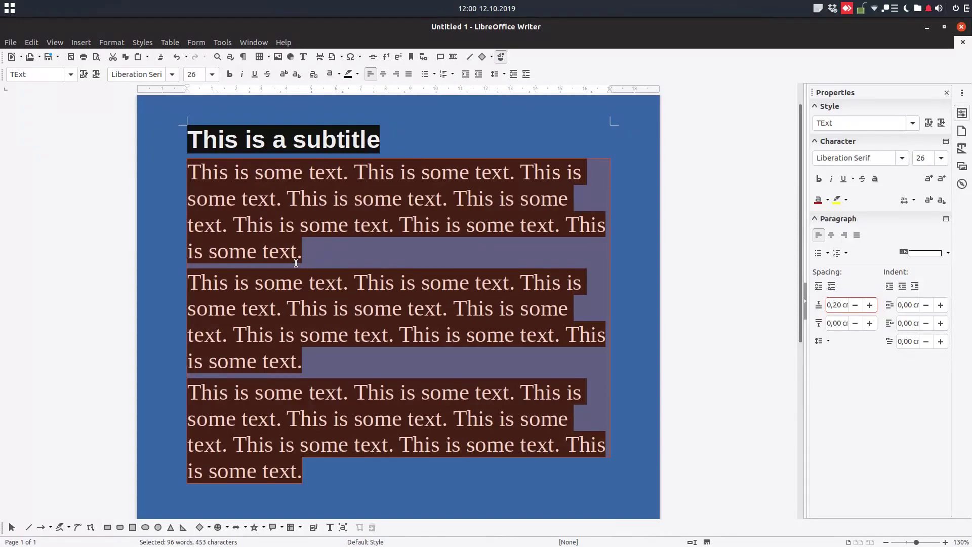
- Increase the spacing below the body paragraphs to 0,80 cm
click(869, 323)
click(869, 323)
click(869, 323)
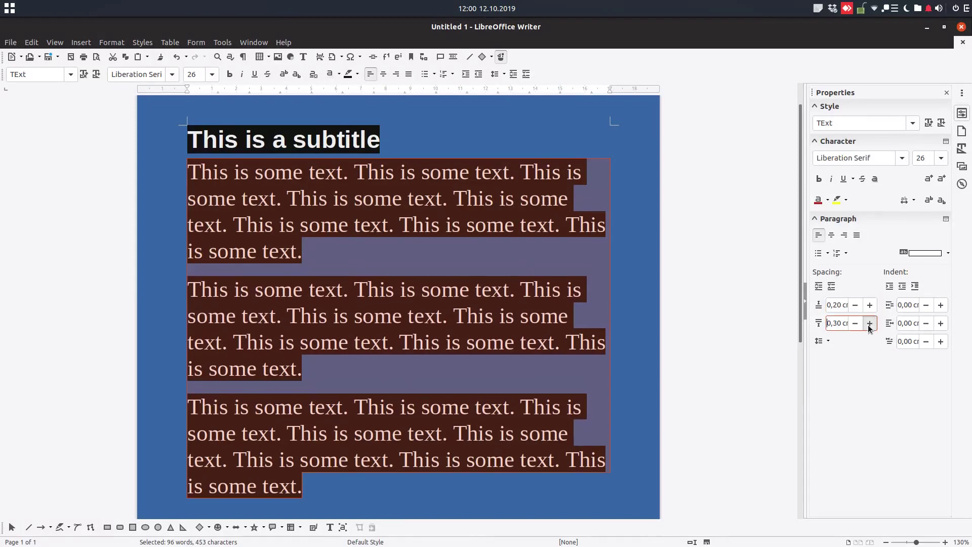
click(869, 322)
click(869, 323)
click(869, 323)
click(869, 323)
click(869, 323)
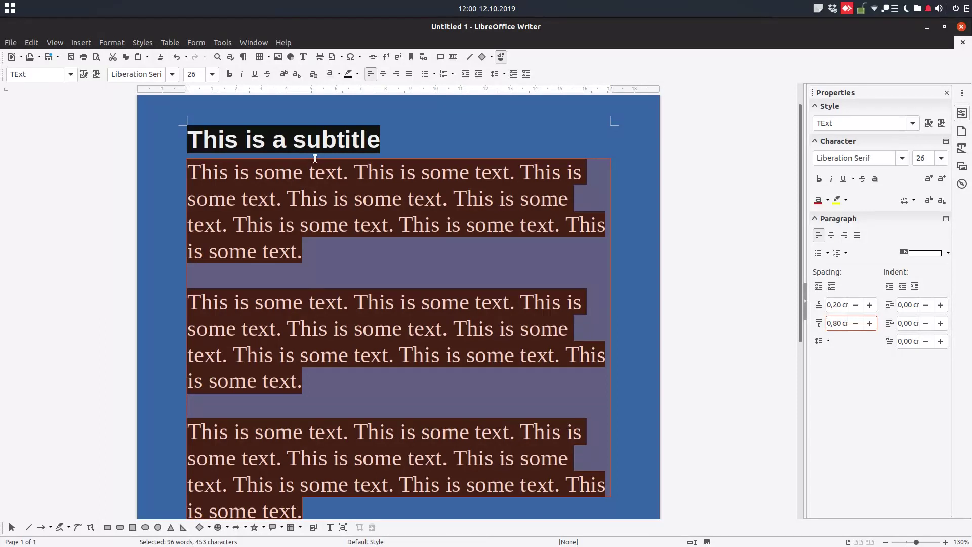
- Try 0,90 cm spacing below the body paragraphs, then return it to 0,80 cm
click(870, 324)
scroll(348, 326, down, 3)
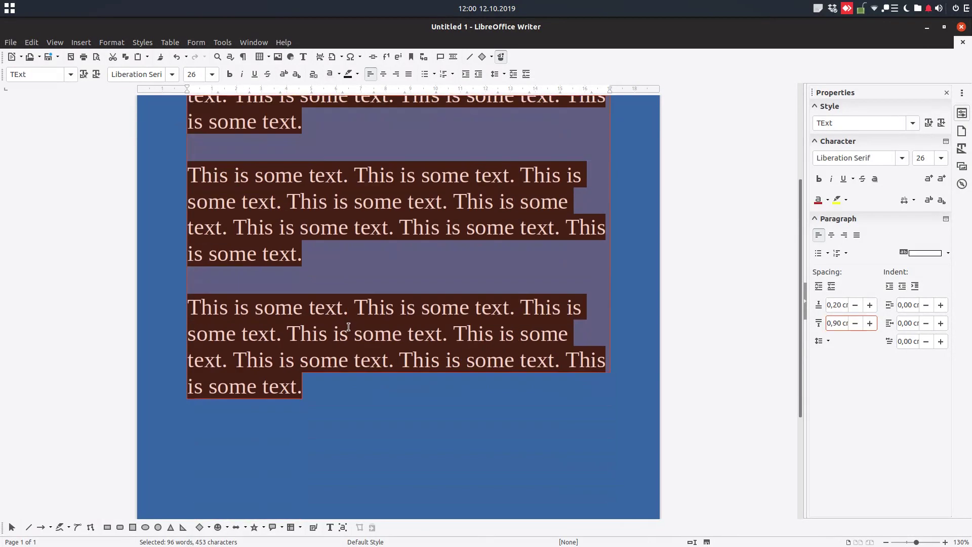
scroll(388, 372, up, 4)
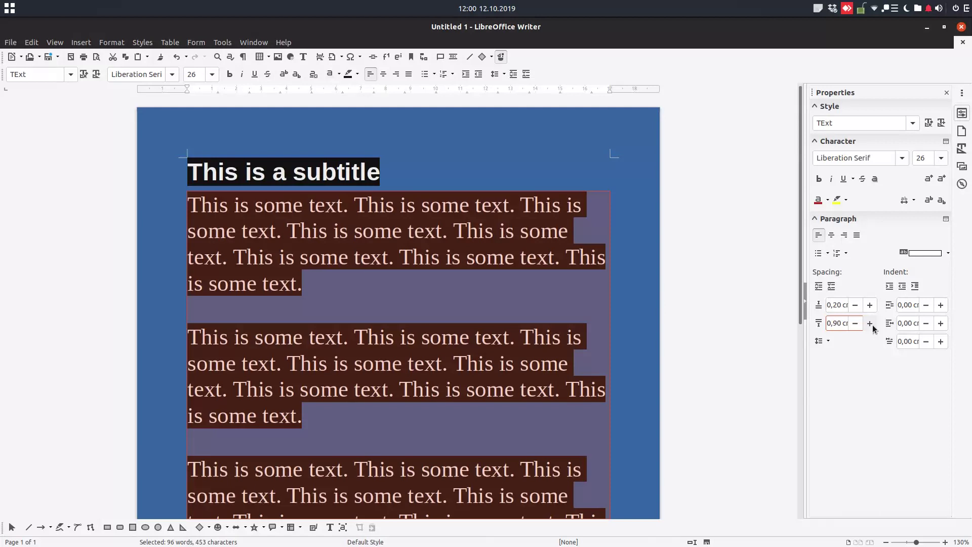
click(854, 323)
click(474, 302)
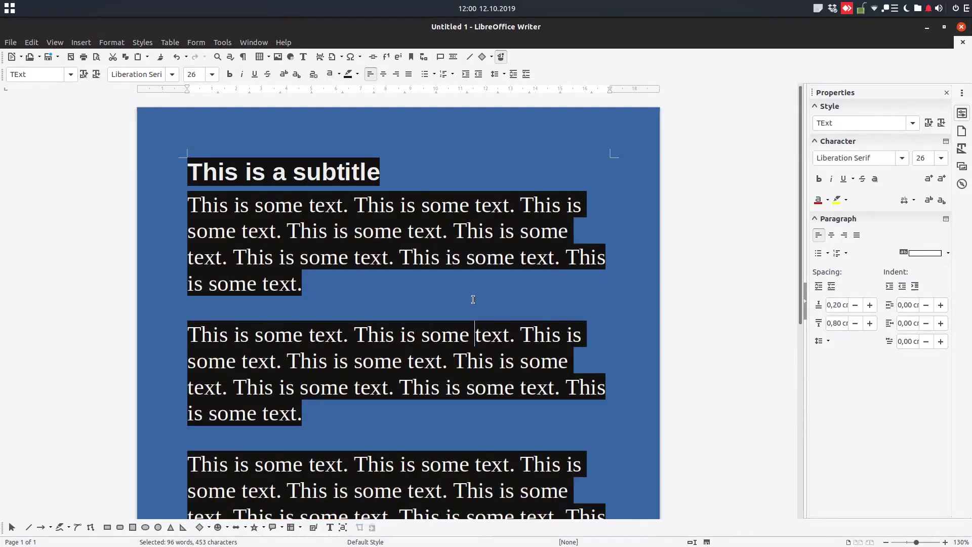
- Select the three body paragraphs and reduce spacing above and below to 0,10 cm
click(515, 385)
scroll(509, 416, down, 3)
drag(365, 445, 184, 190)
click(854, 323)
click(855, 323)
click(855, 324)
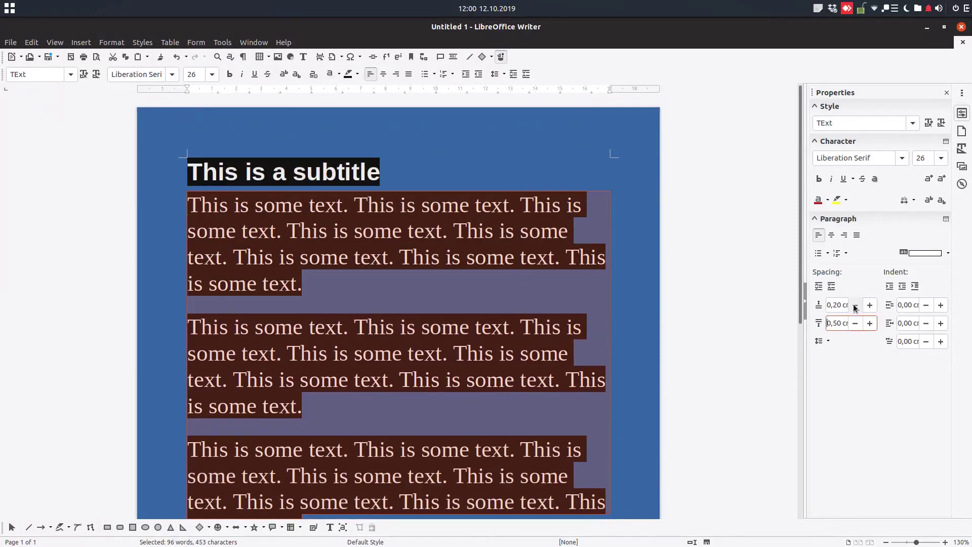
click(854, 304)
click(854, 323)
click(855, 323)
click(855, 324)
click(855, 323)
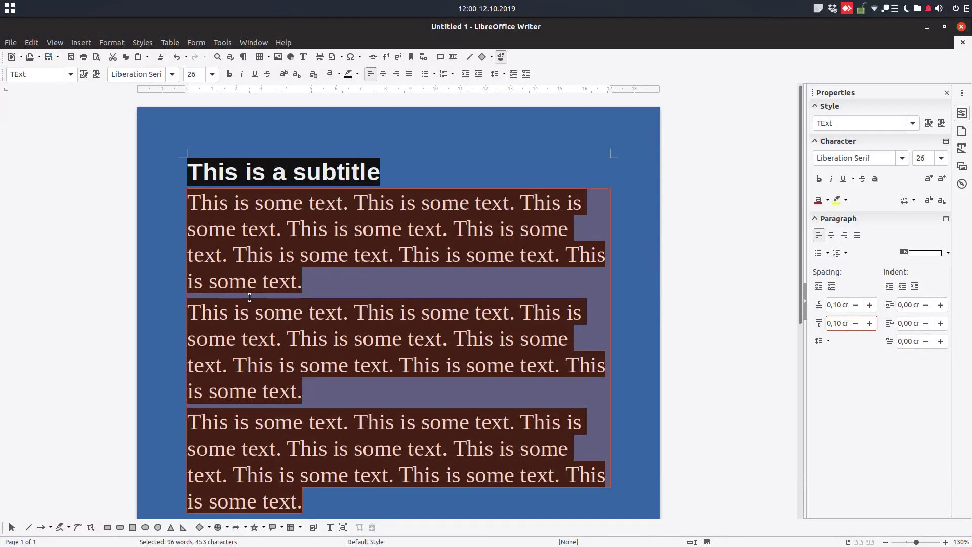
- Raise the body paragraphs' sidebar spacing above and below to 1,00 cm each
click(870, 324)
click(869, 305)
click(869, 305)
click(869, 305)
click(870, 305)
click(870, 323)
click(869, 323)
click(869, 323)
click(869, 323)
click(869, 323)
click(855, 323)
click(855, 323)
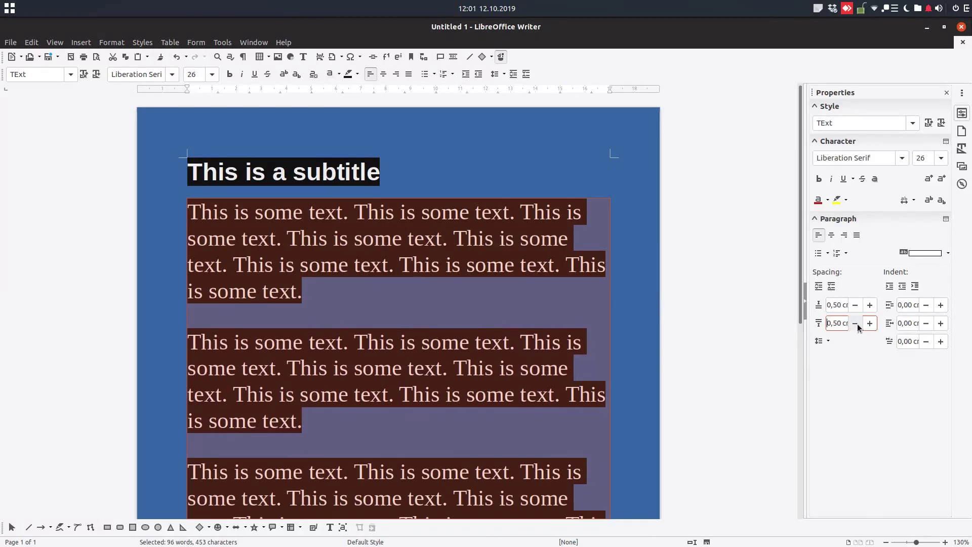
click(870, 305)
click(870, 305)
click(869, 305)
click(870, 305)
click(869, 305)
click(870, 323)
click(869, 323)
click(869, 323)
click(869, 323)
click(870, 323)
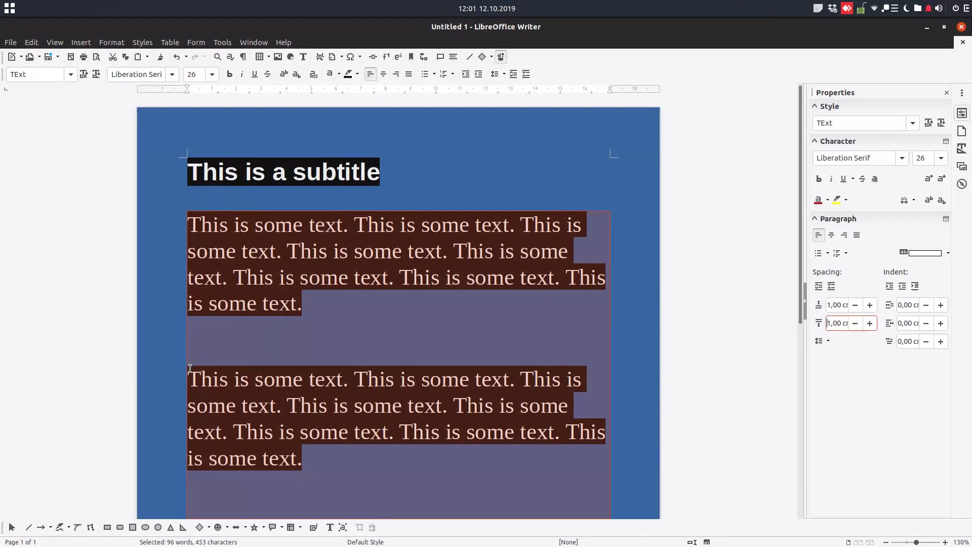
- Drag-select the three body paragraphs and select the sidebar Below Paragraph Spacing value for editing
click(404, 346)
scroll(411, 258, down, 2)
scroll(410, 258, up, 2)
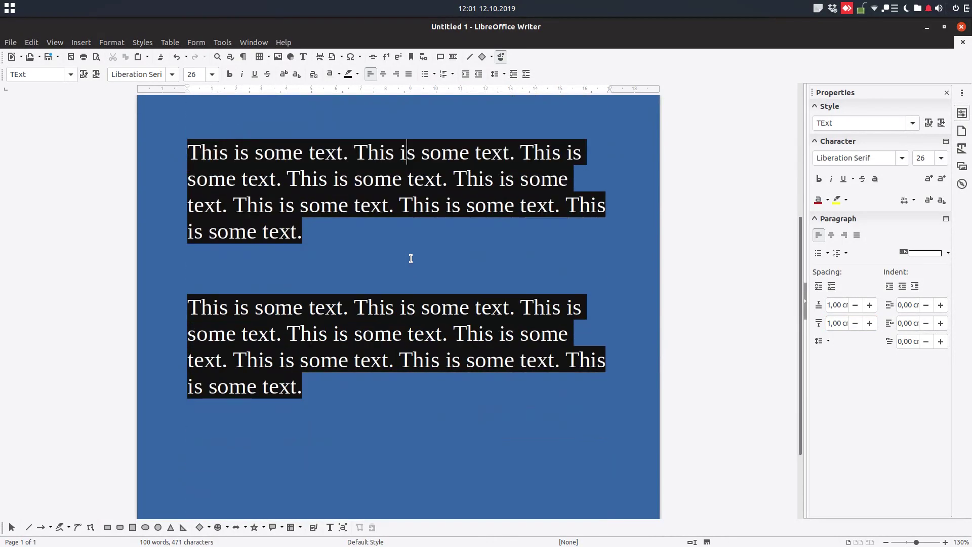
key(ctrl+a)
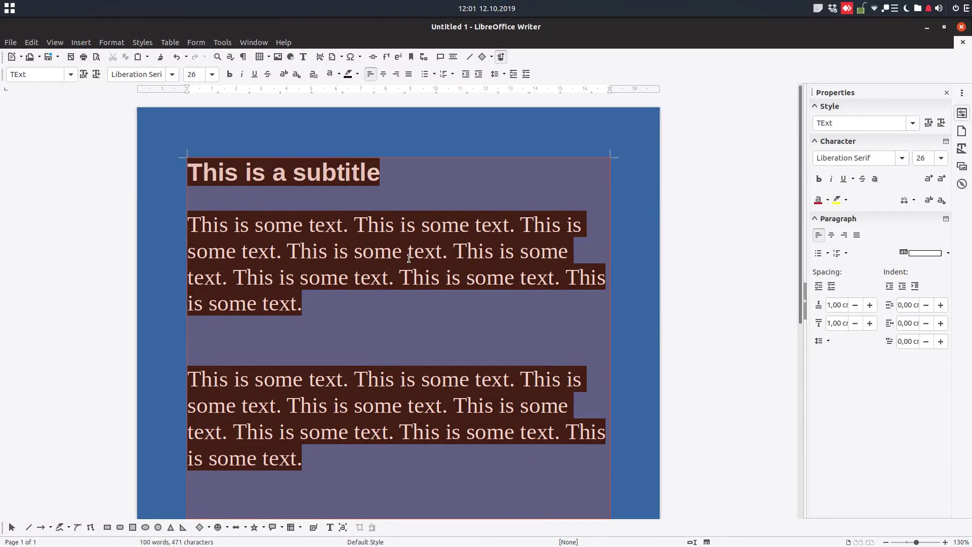
click(503, 299)
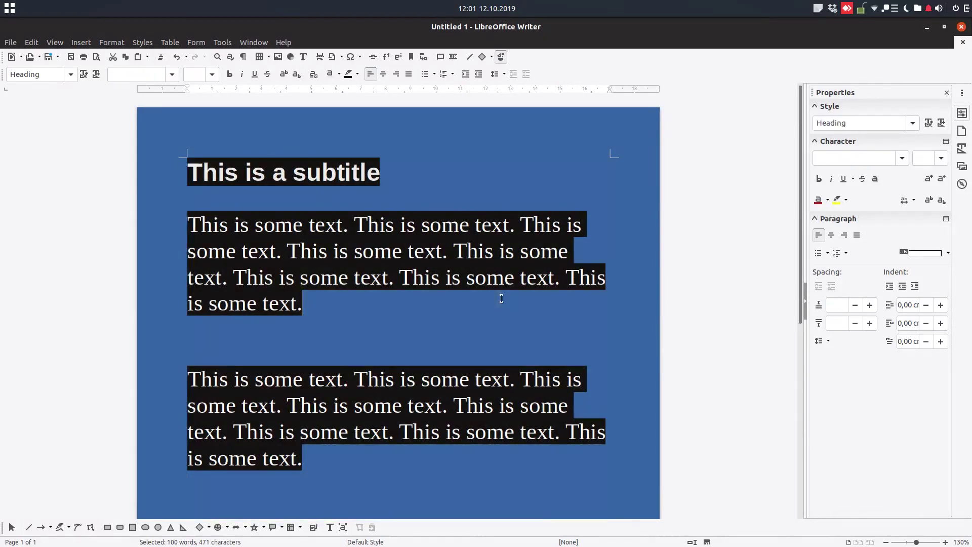
drag(187, 190, 353, 506)
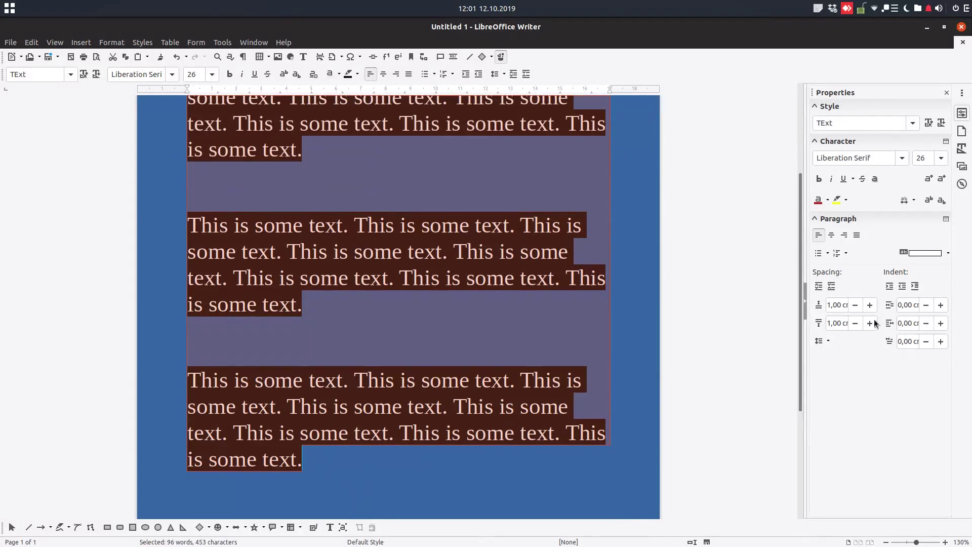
key(ctrl+a)
- Enter 0 for both spacing below and spacing above in the sidebar fields
text(0)
key(Return)
key(shift+Tab)
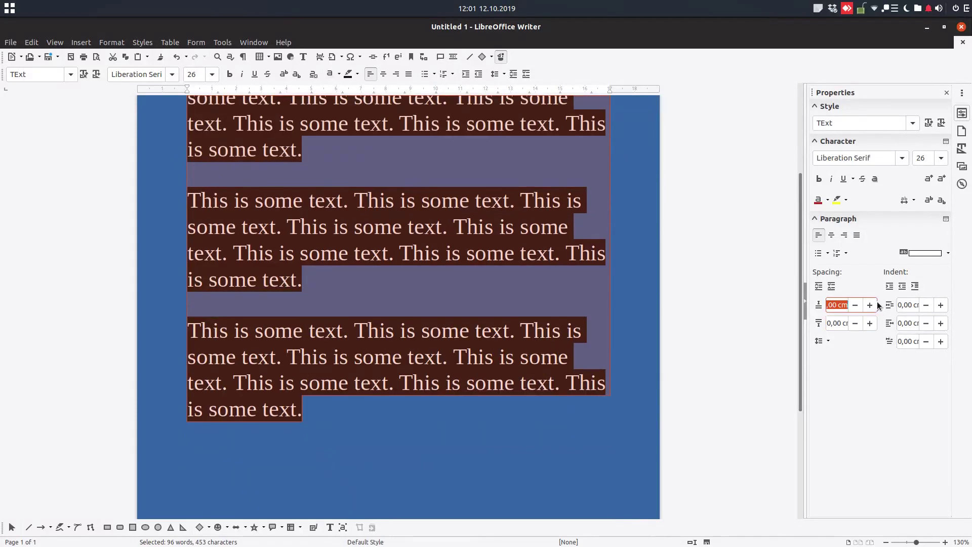
text(0)
key(Return)
key(Tab)
click(449, 253)
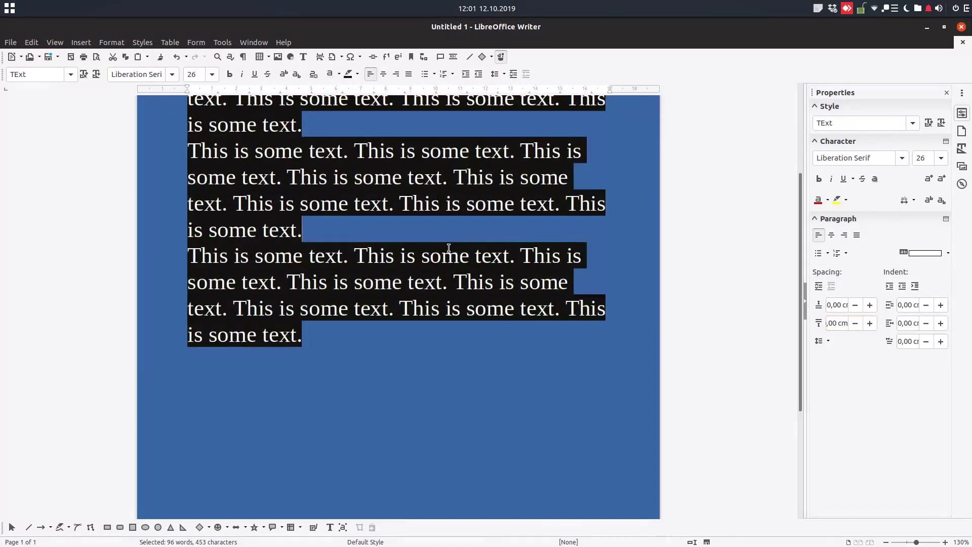
scroll(448, 253, up, 3)
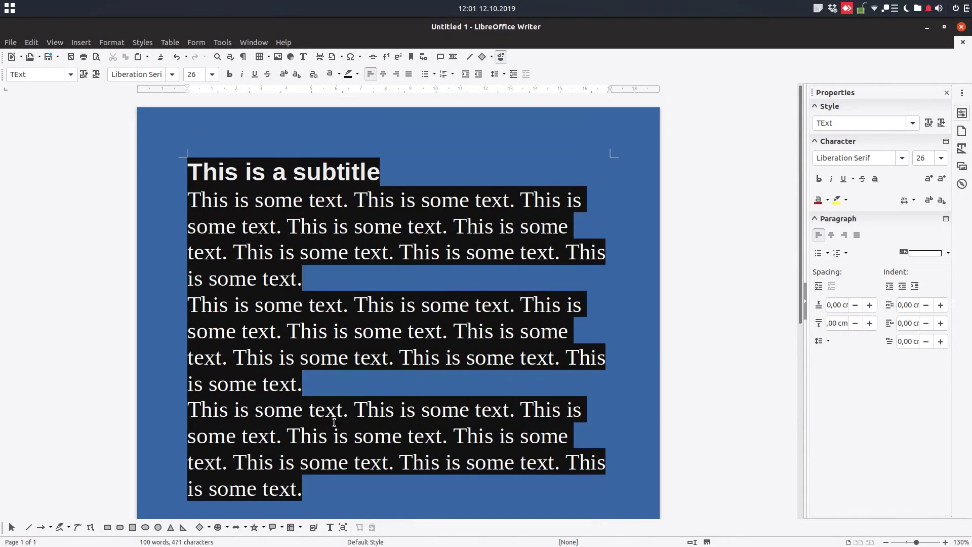
- Select the body paragraphs and raise spacing above and below to 0,30 cm each
drag(304, 487, 191, 209)
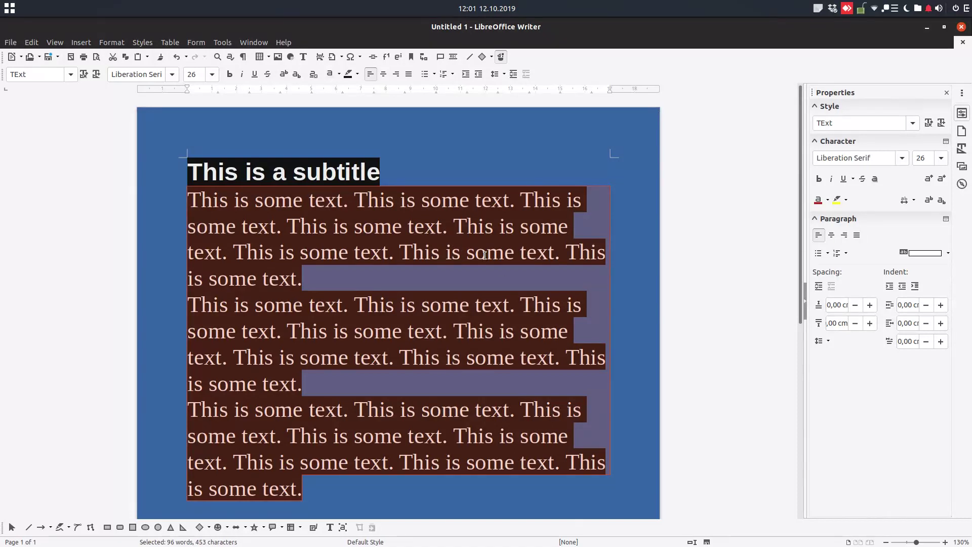
click(871, 307)
click(870, 306)
click(870, 305)
click(869, 323)
click(869, 323)
click(870, 323)
click(456, 343)
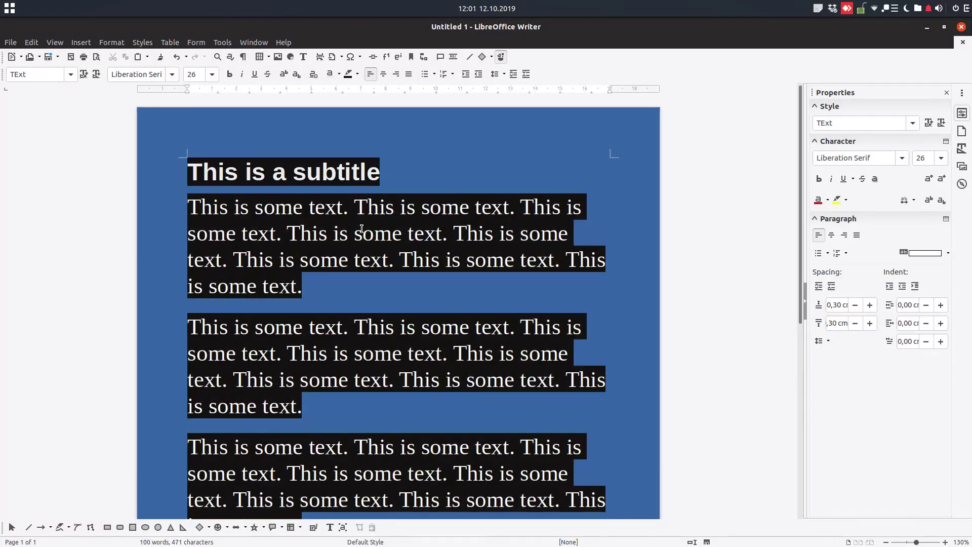
- Select all text and set the highlight colour to No Fill
key(ctrl+a)
click(357, 74)
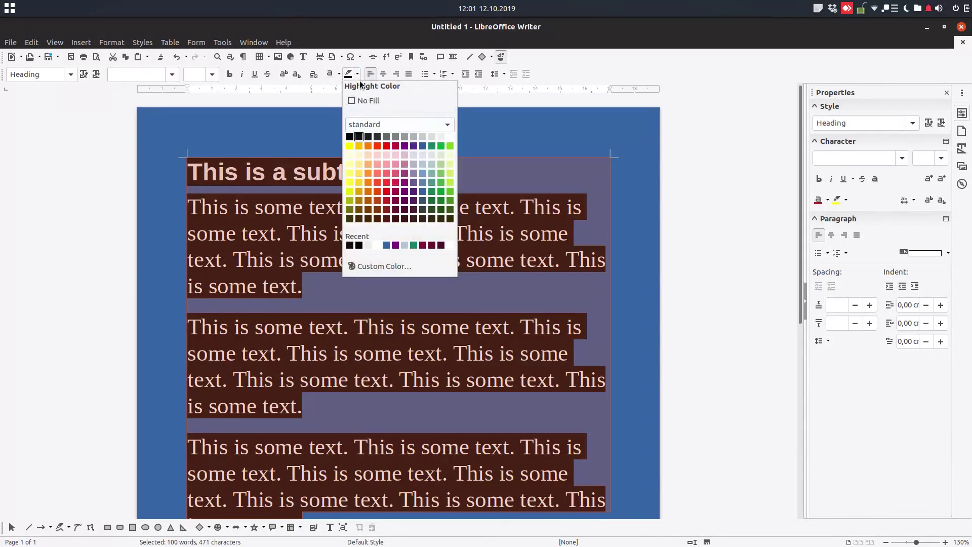
click(363, 100)
click(522, 232)
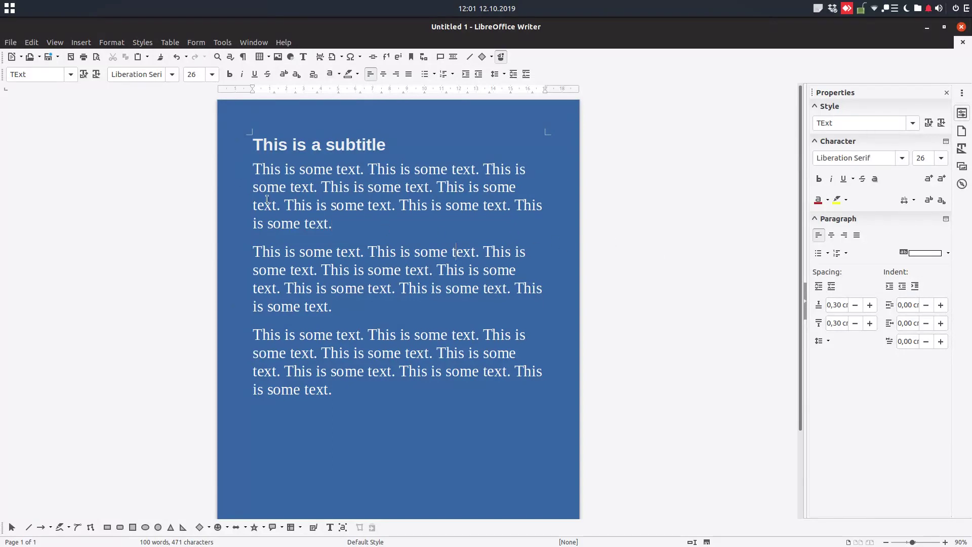
- Set the three body paragraphs' spacing above to 0 in the sidebar
drag(354, 389, 254, 169)
triple_click(838, 305)
text(0)
key(Return)
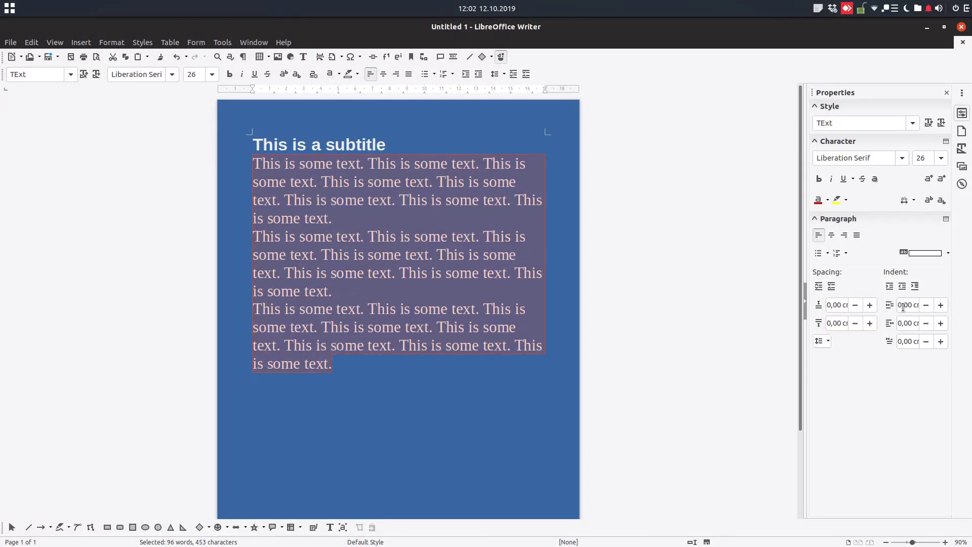
click(444, 440)
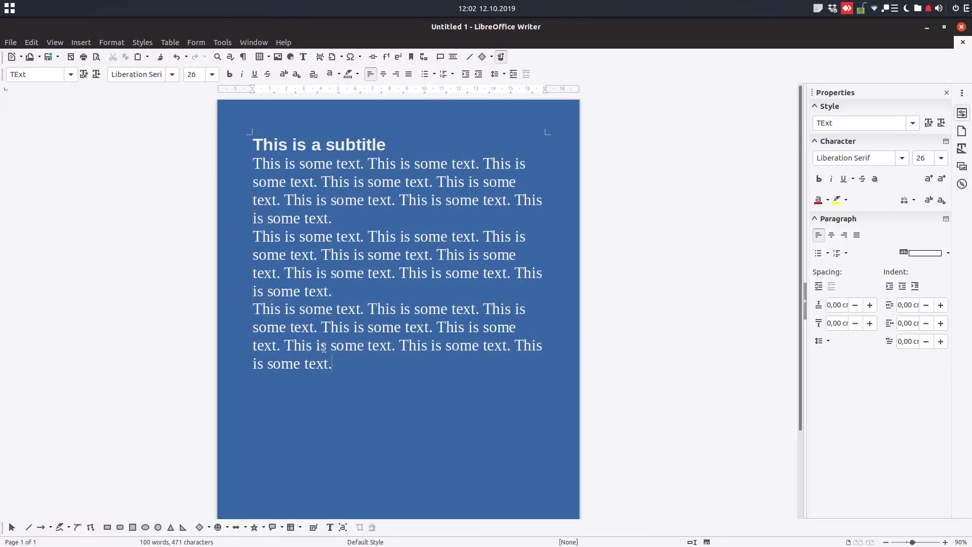
- Give the three body paragraphs 0,20 cm spacing above and 0,50 cm below
drag(338, 360, 251, 162)
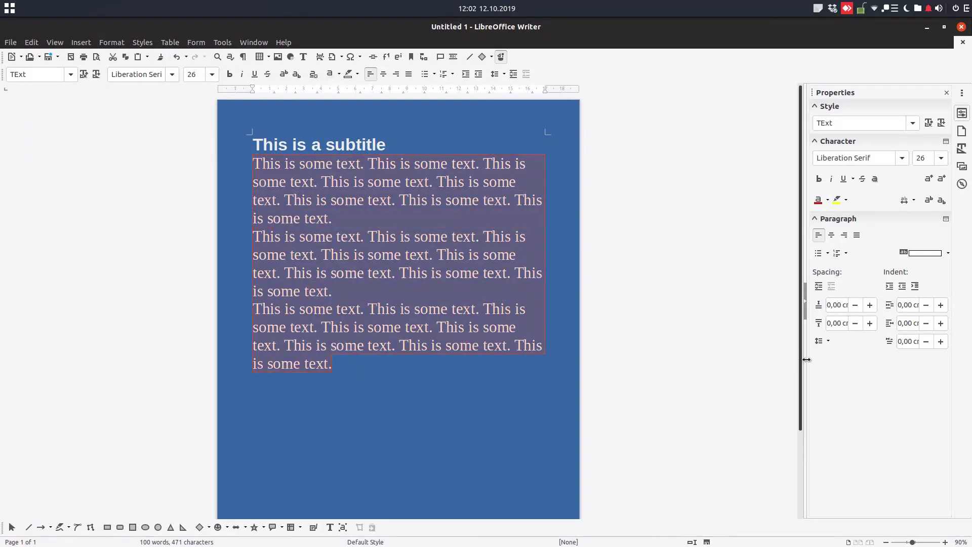
triple_click(838, 304)
text(0,2)
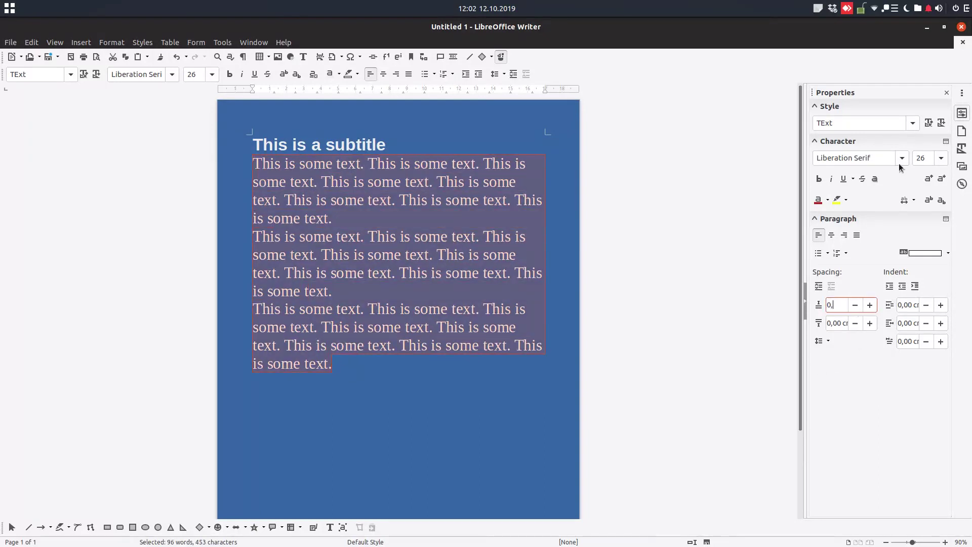
key(Tab)
text(0,2)
key(Tab)
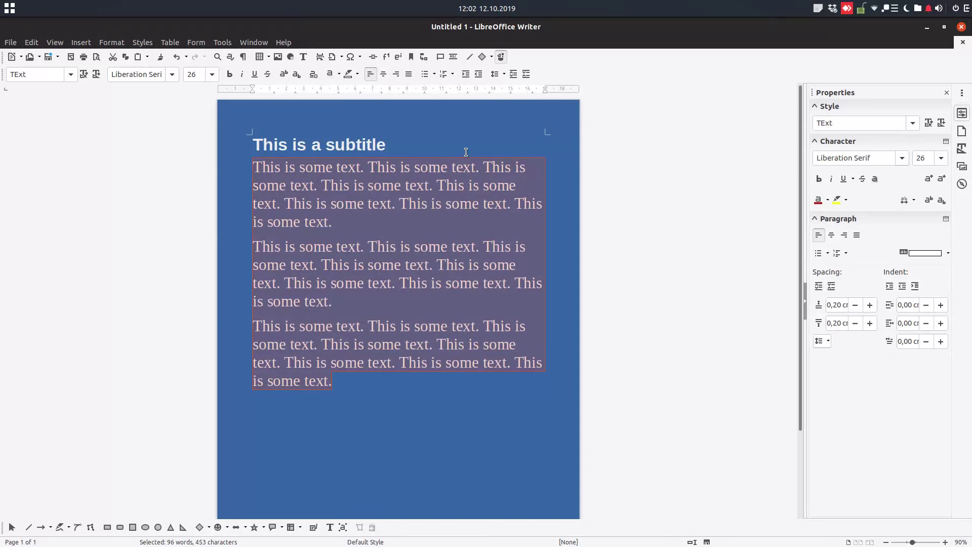
click(869, 323)
click(869, 322)
click(869, 323)
click(530, 299)
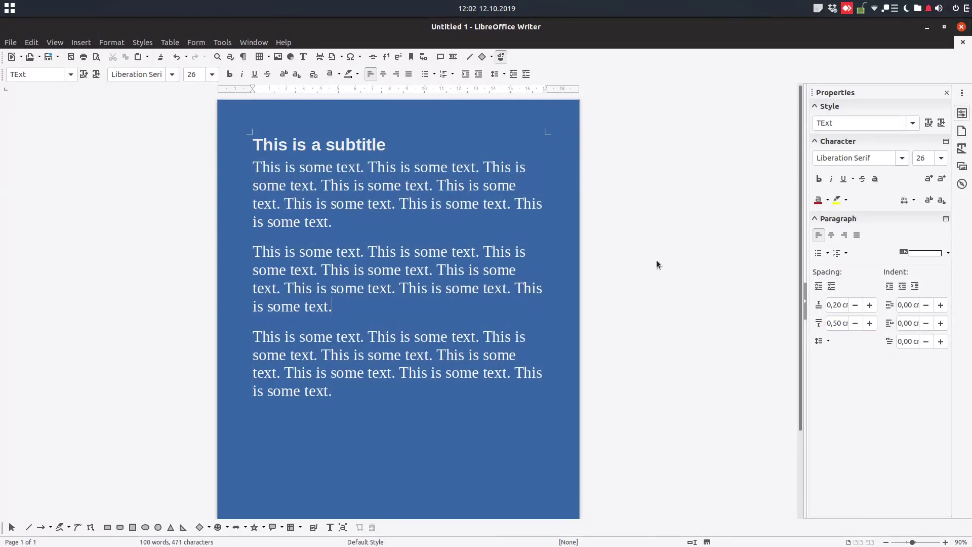
drag(349, 392, 246, 160)
- Apply Justified alignment to the three selected body paragraphs
click(408, 74)
click(410, 149)
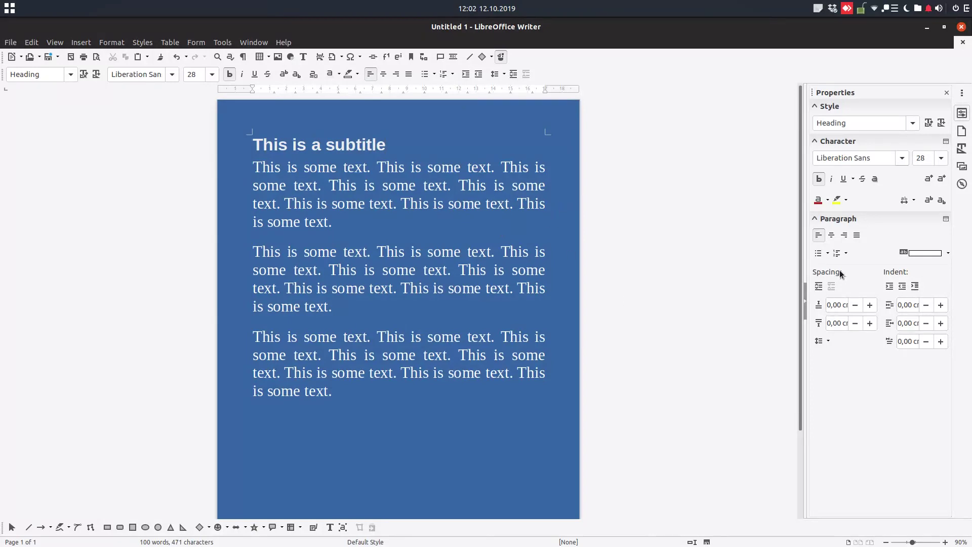
click(535, 251)
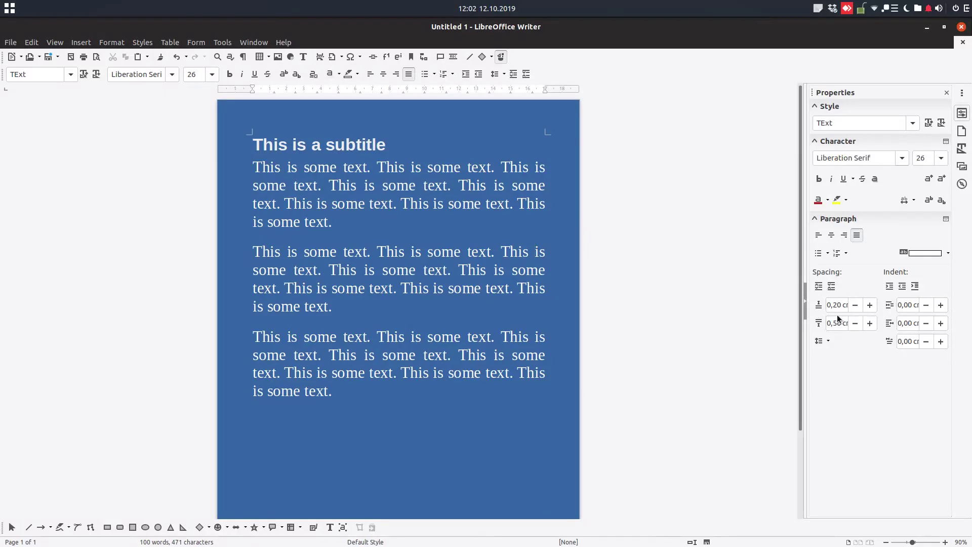
key(ctrl+a)
- Tick 'Don't add space between paragraphs of the same style' for the whole text
right_click(391, 278)
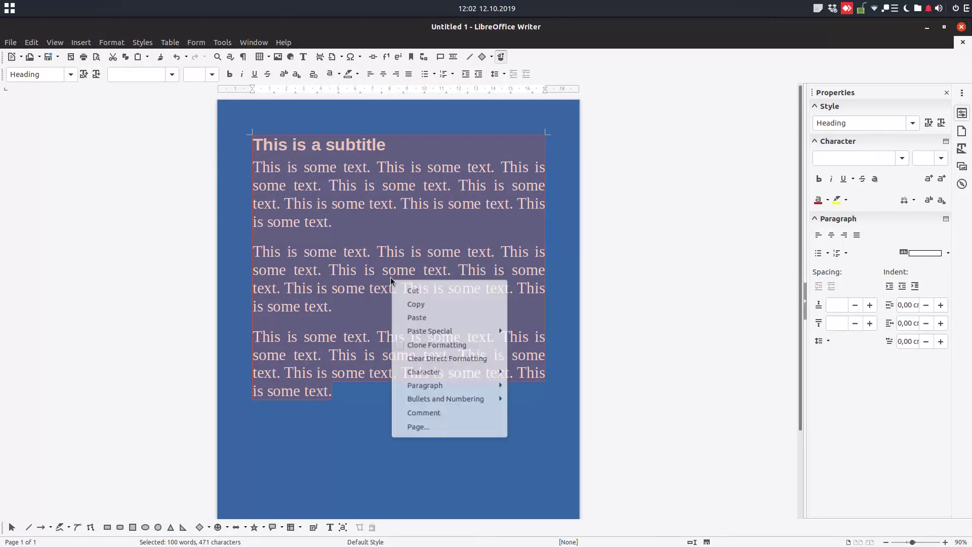
mouse_move(438, 386)
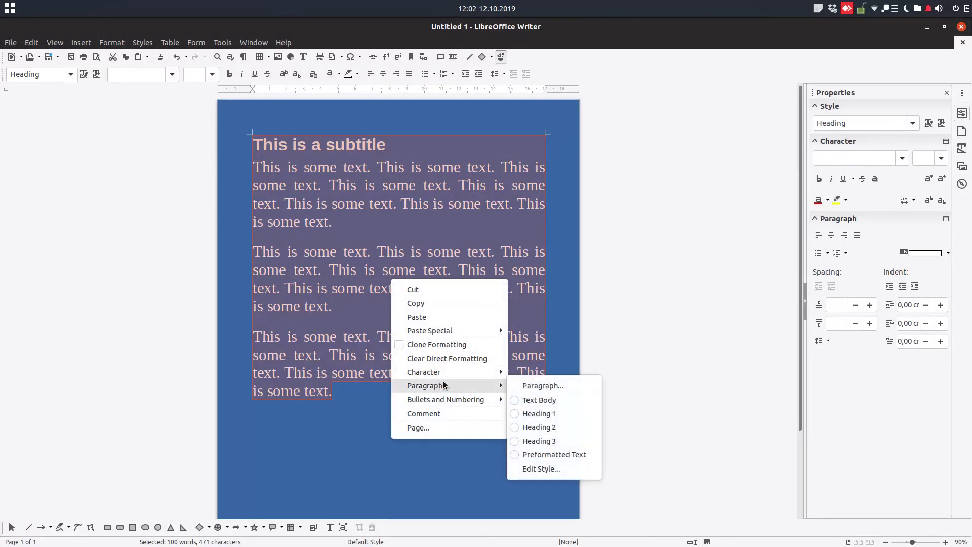
click(524, 386)
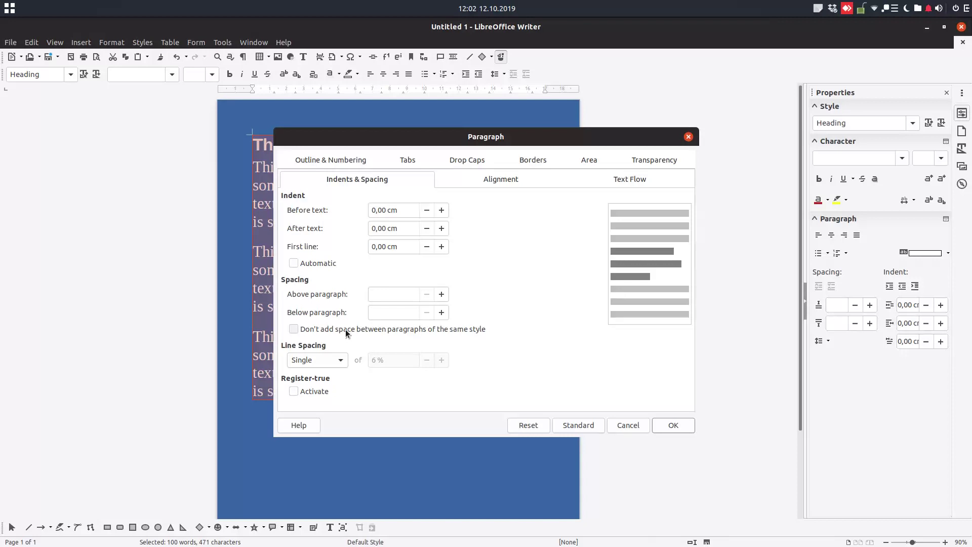
click(439, 334)
click(671, 429)
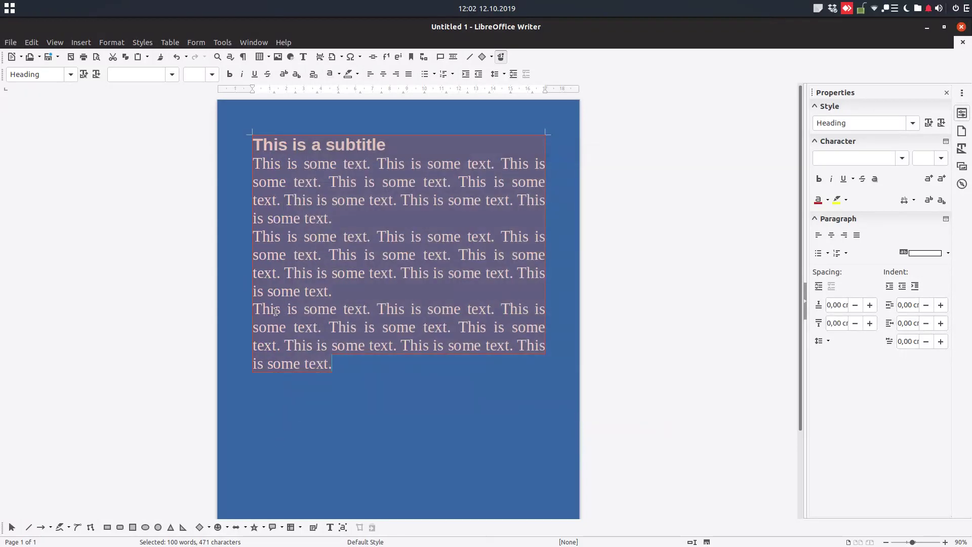
- Raise the body paragraphs' sidebar spacing to 0,30 cm above and 0,20 cm below
click(408, 228)
drag(332, 364, 253, 161)
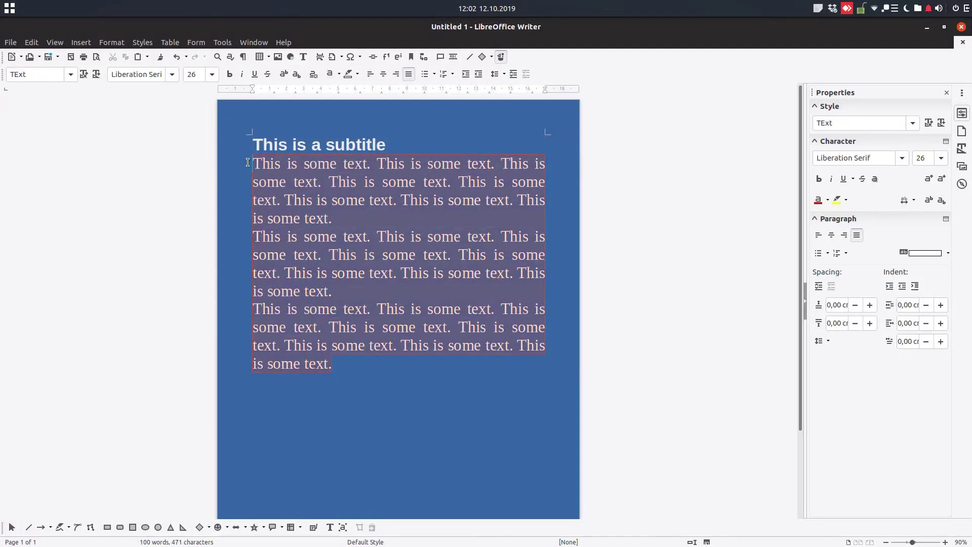
click(870, 305)
click(870, 304)
click(869, 305)
click(869, 323)
click(869, 323)
- Tick the same-style spacing option for the body paragraphs in the Paragraph dialog
right_click(424, 305)
mouse_move(468, 414)
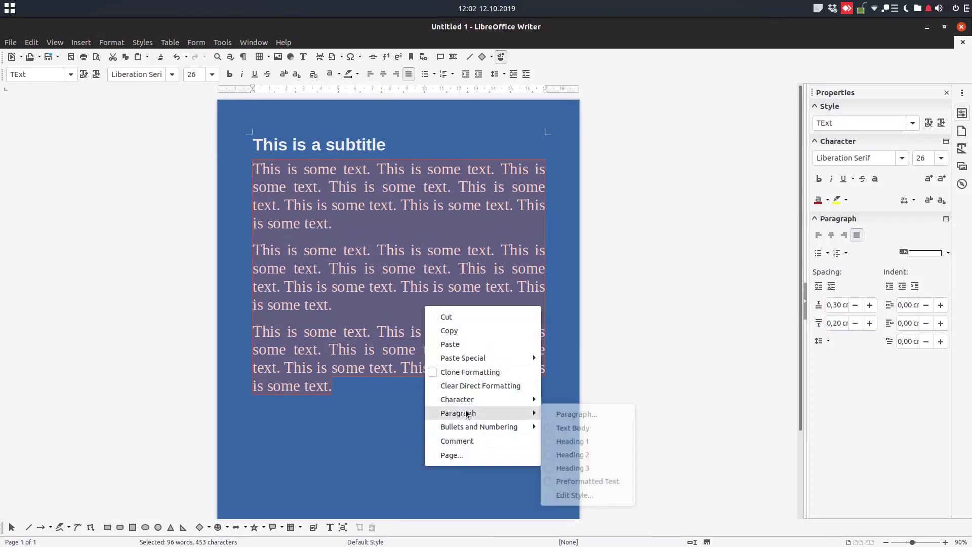
click(554, 414)
click(369, 333)
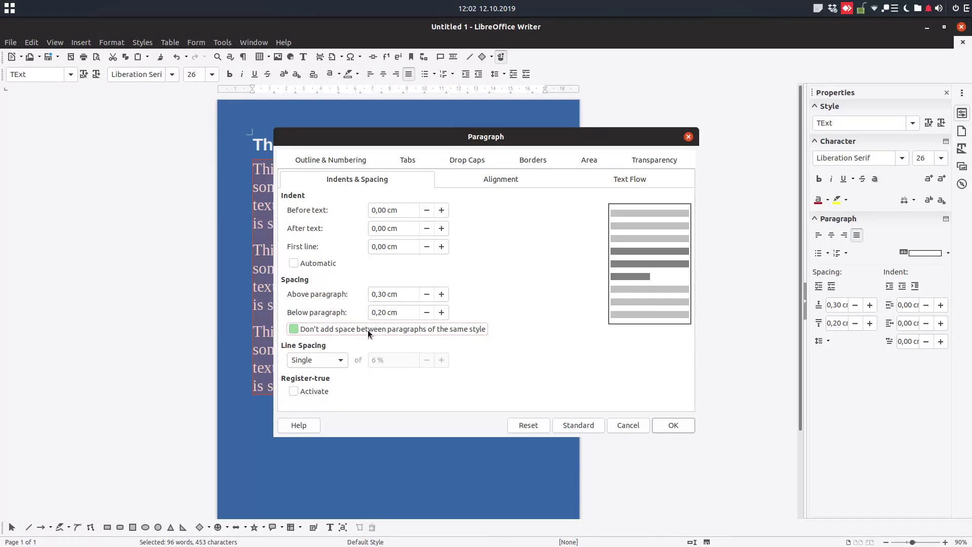
click(673, 425)
click(346, 361)
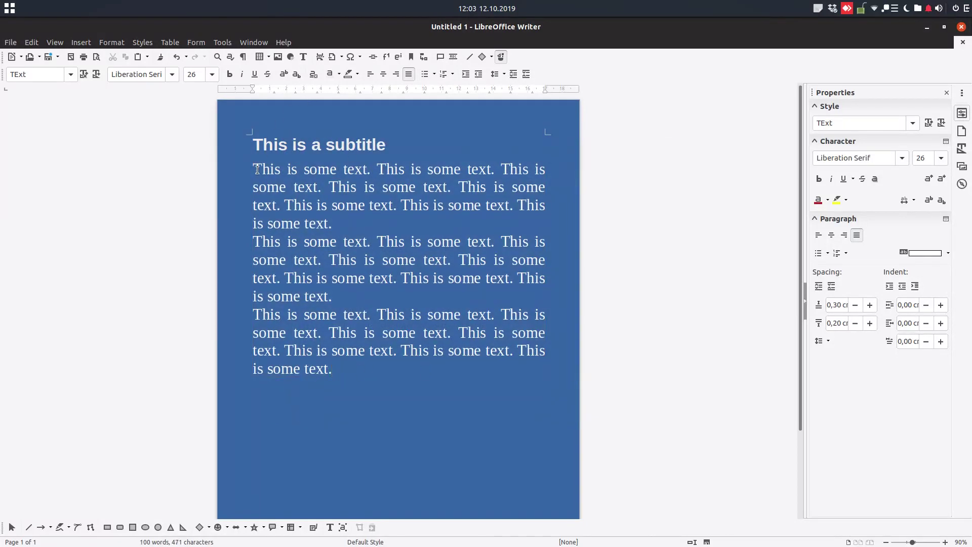
- Select the subtitle together with all three body paragraphs
drag(262, 147, 361, 407)
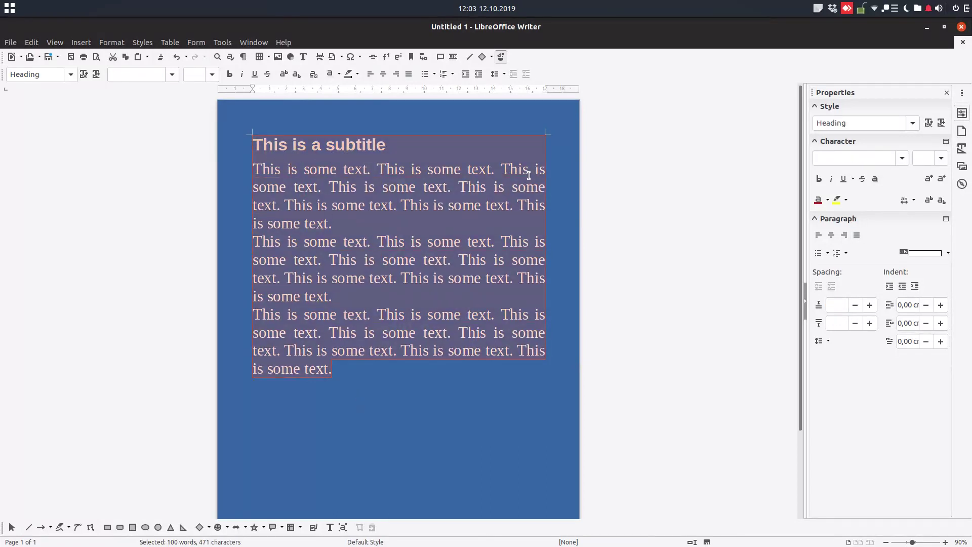
click(365, 145)
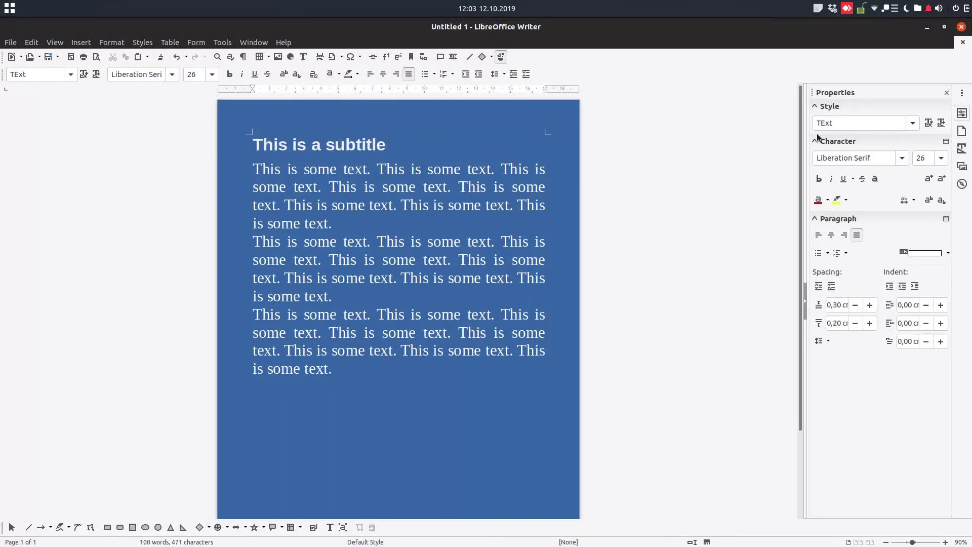
drag(258, 145, 393, 386)
- Set 0,50 cm above and 0,60 cm below with the same-style spacing option ticked
right_click(425, 259)
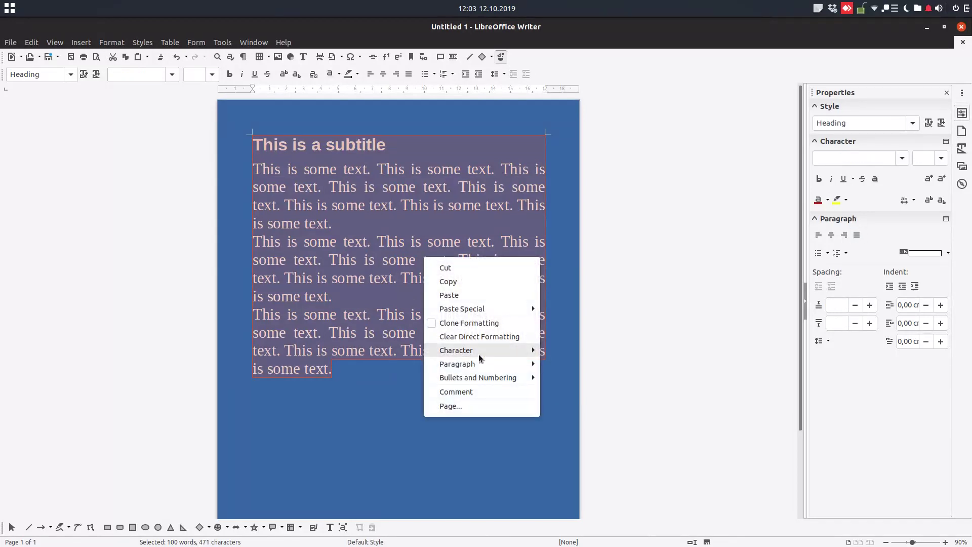
click(498, 336)
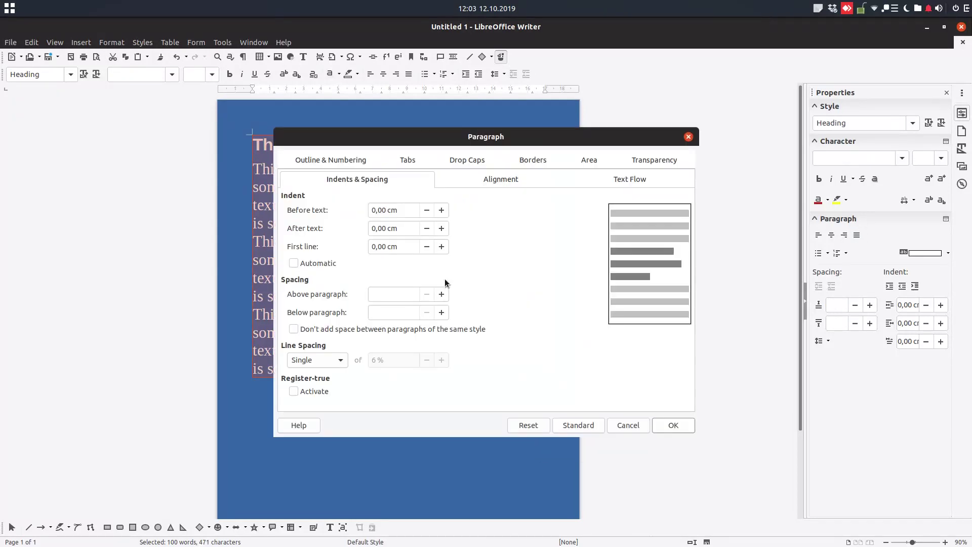
click(441, 294)
click(442, 294)
click(441, 294)
click(441, 294)
click(441, 294)
click(442, 313)
click(442, 313)
click(441, 312)
click(442, 313)
click(442, 313)
click(413, 329)
click(669, 426)
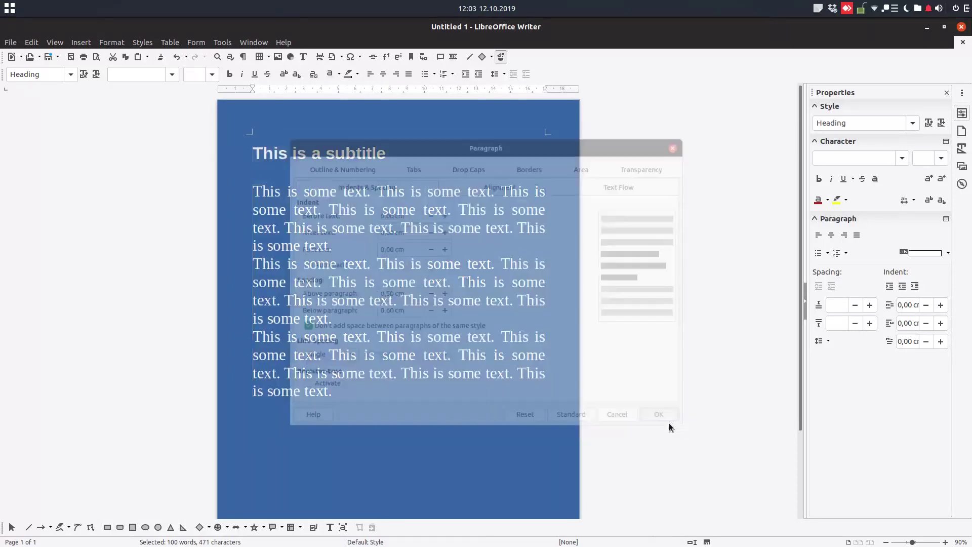
click(309, 171)
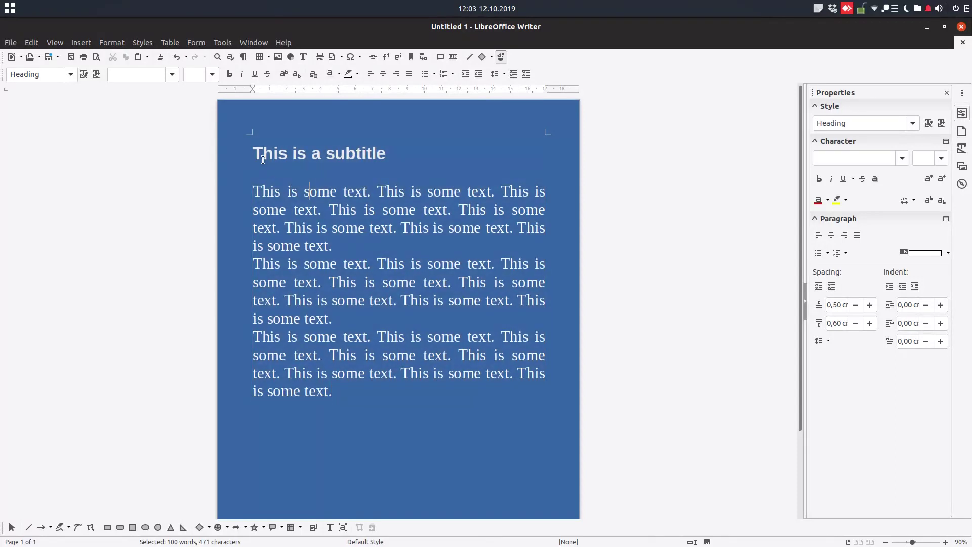
key(ctrl+a)
- Untick 'Don't add space between paragraphs of the same style' for all text
right_click(289, 178)
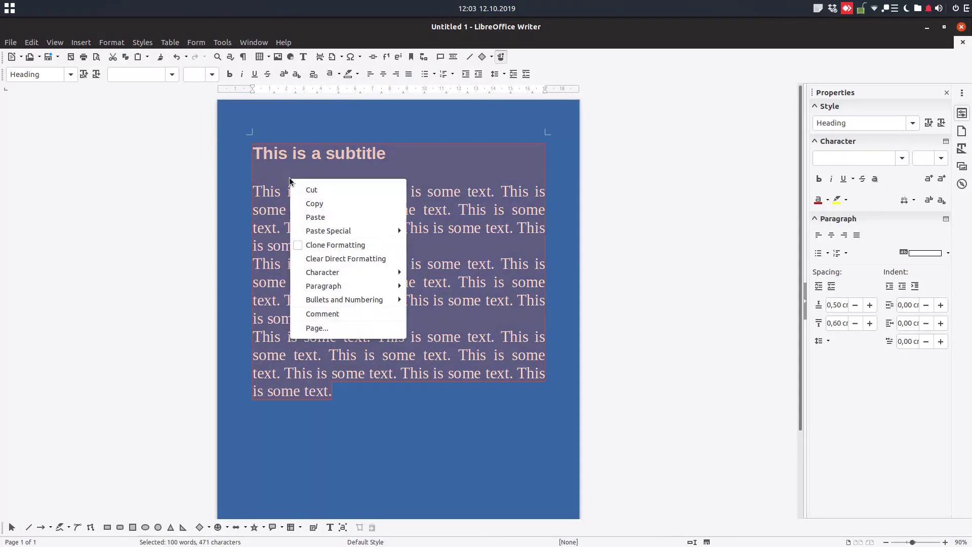
mouse_move(329, 288)
click(415, 284)
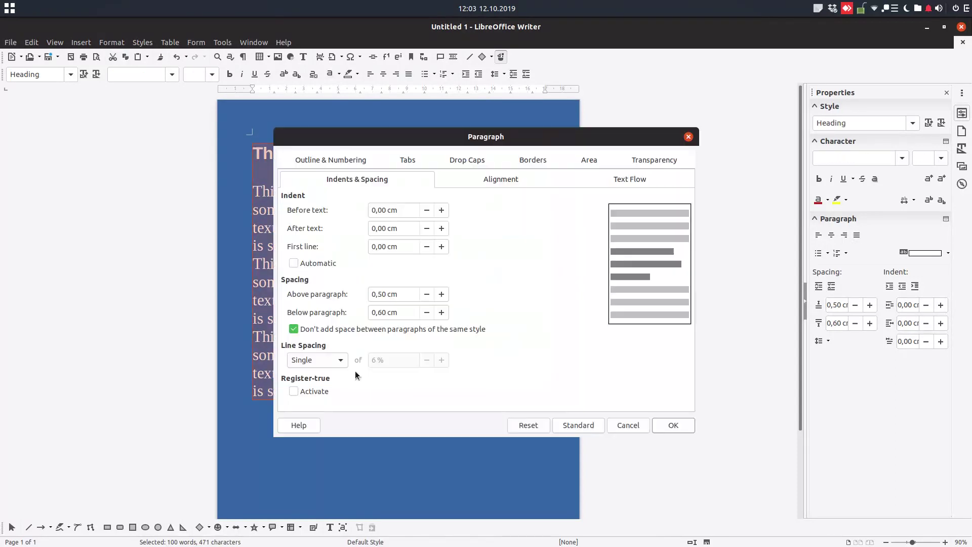
click(671, 427)
click(427, 346)
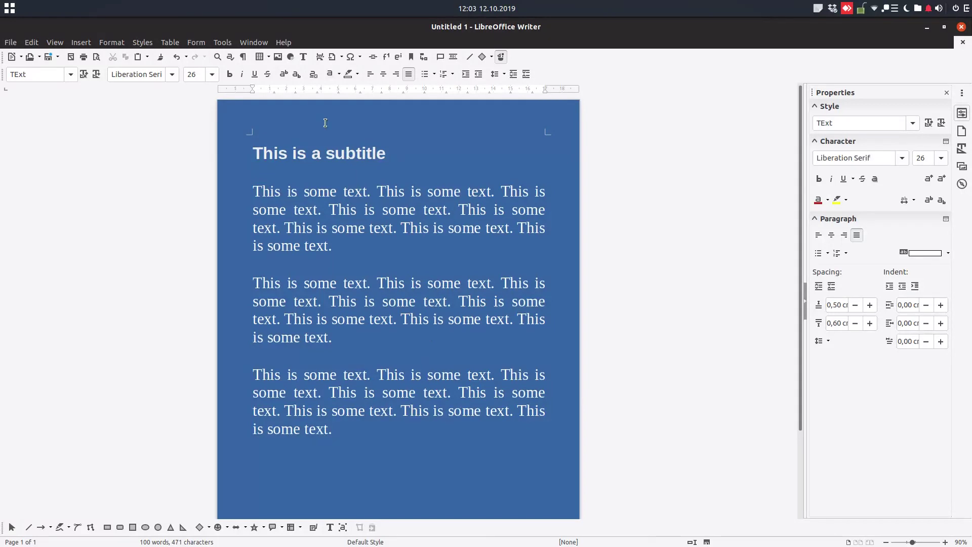
click(282, 43)
click(298, 197)
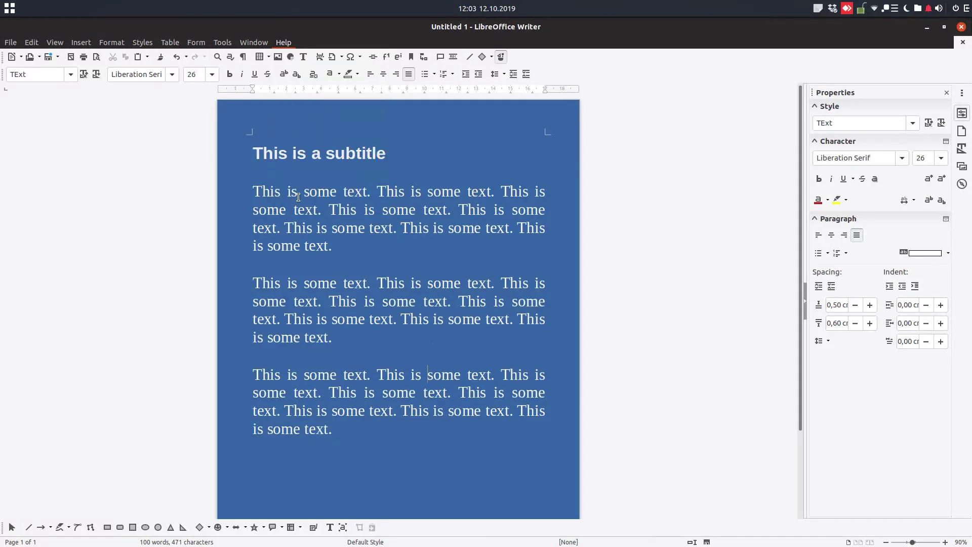